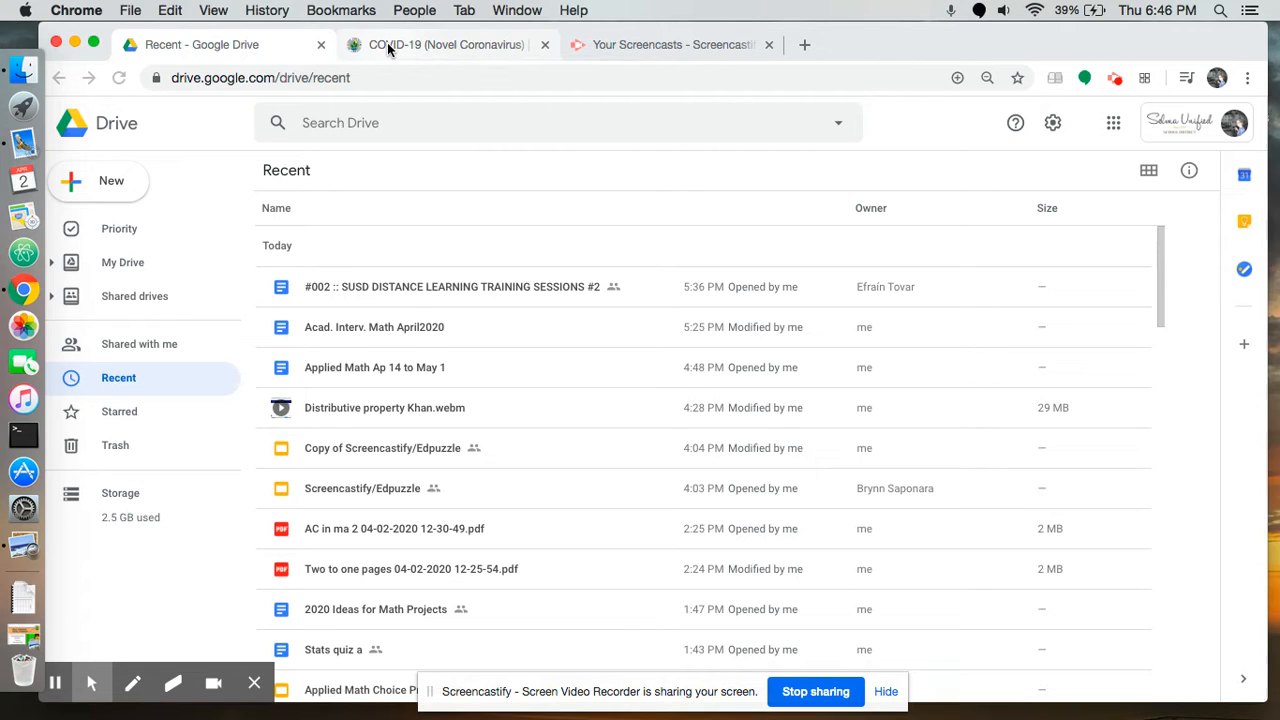
View the Fresno County COVID-19 page, and create a blank Google Sheets spreadsheet from Google Drive
{"action": "left_click", "coordinate": [388, 46]}
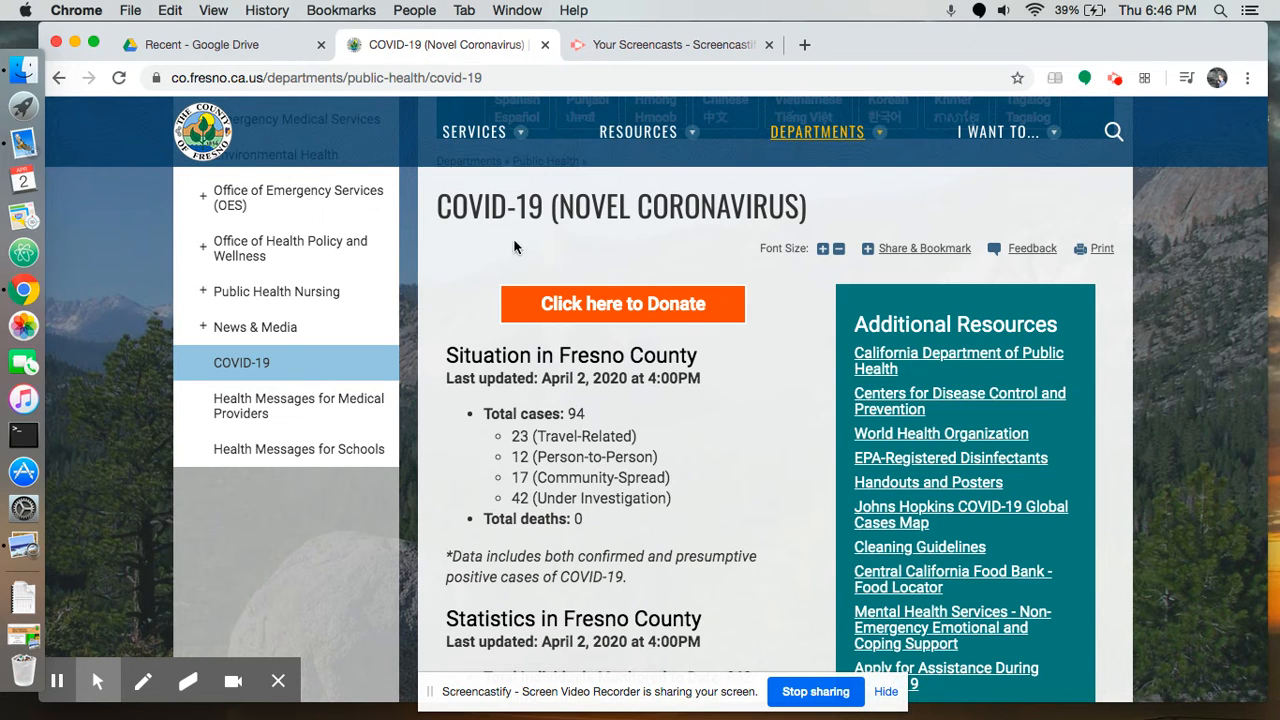
{"action": "left_click", "coordinate": [266, 49]}
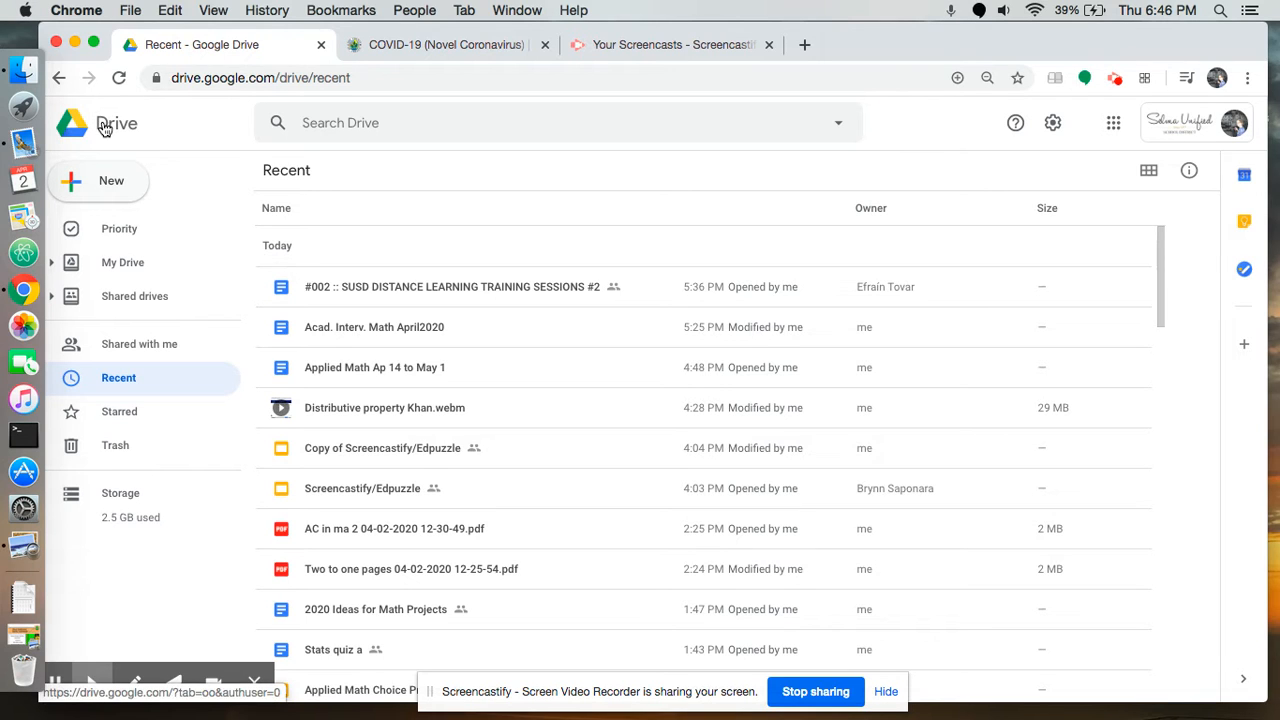
{"action": "left_click", "coordinate": [106, 183]}
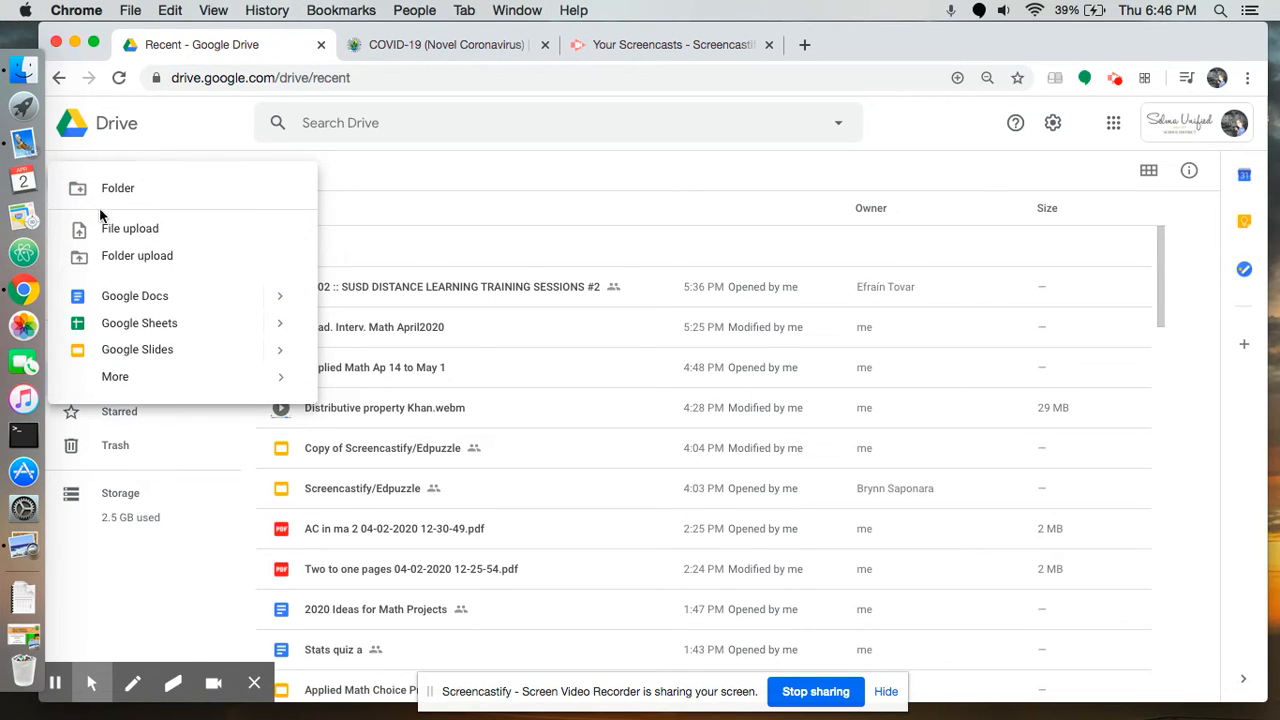
{"action": "left_click", "coordinate": [113, 333]}
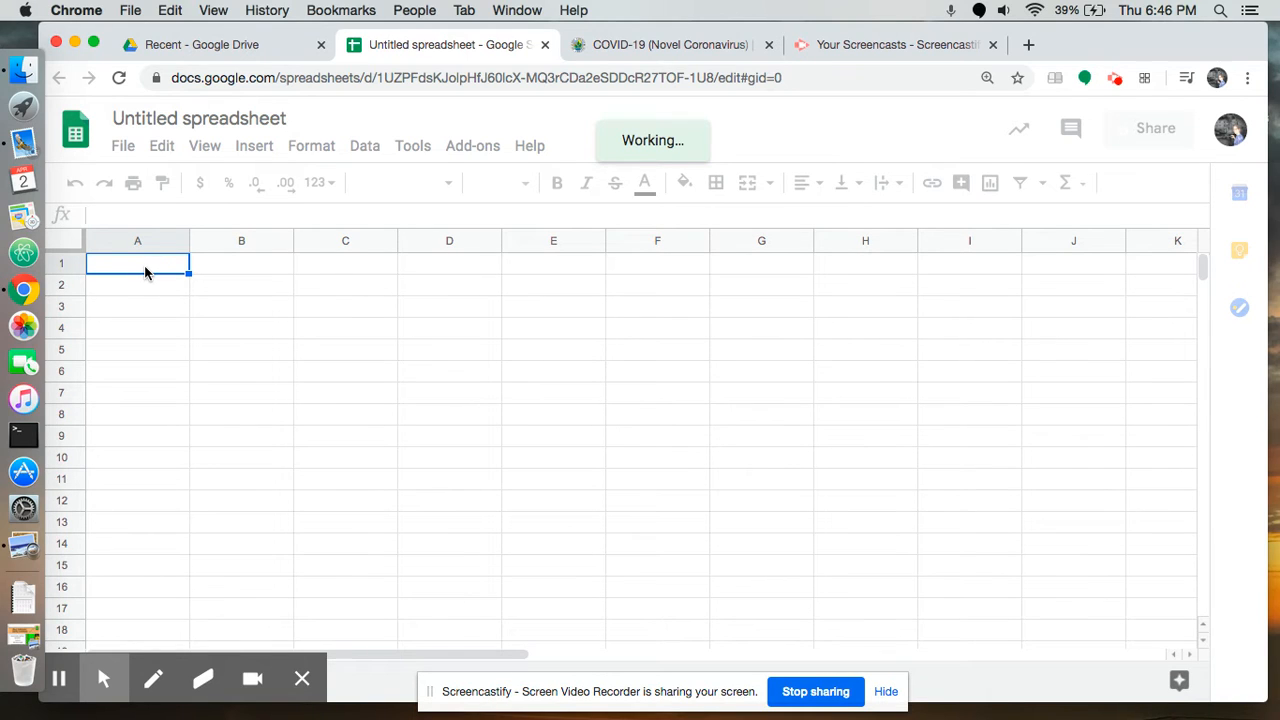
Enter the column headings "date" in A1 and "# of cases" in B1
{"action": "type", "text": "date"}
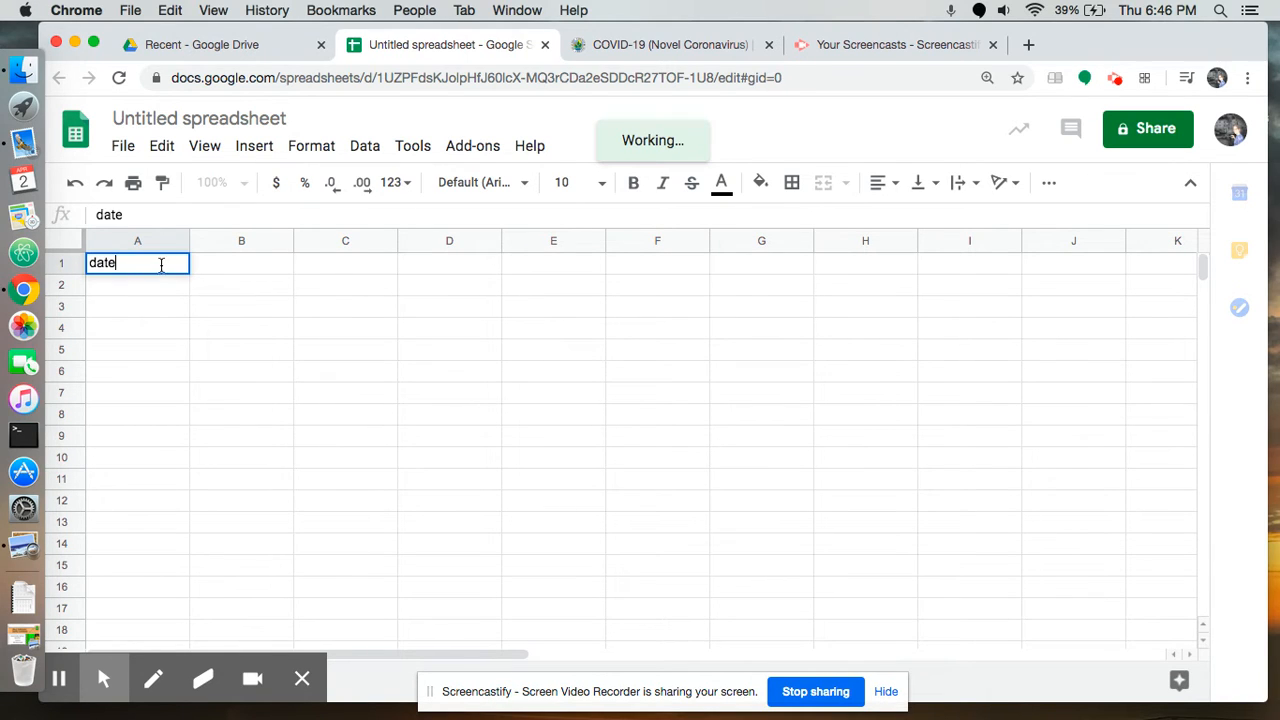
{"action": "left_click", "coordinate": [220, 271]}
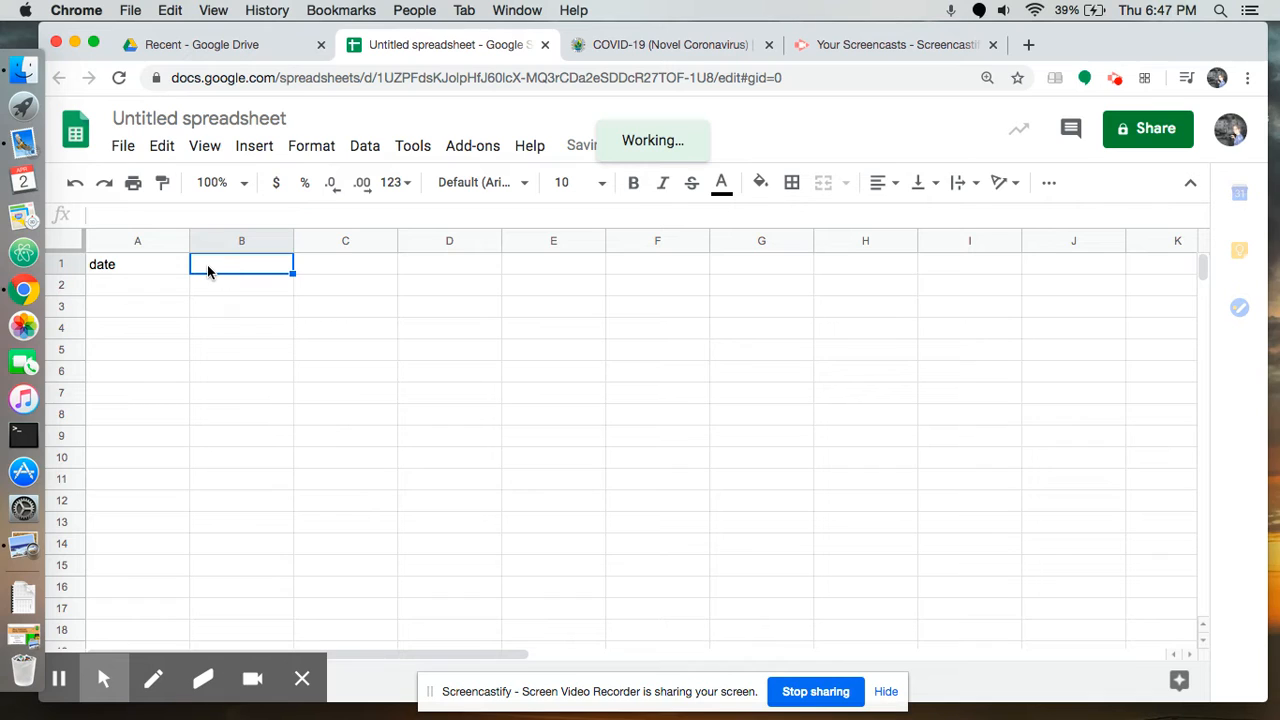
{"action": "type", "text": "# of cases"}
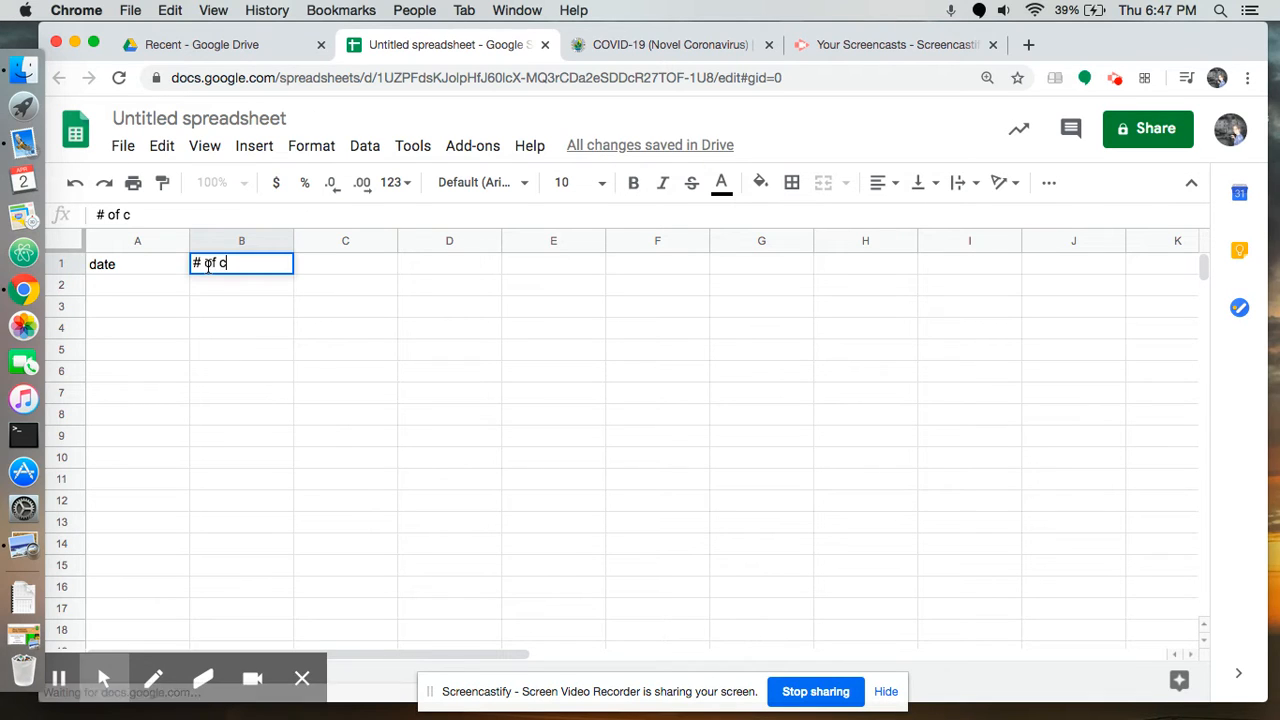
Fill in the first data row with March 22 in A2 and 7 in B2
{"action": "left_click", "coordinate": [141, 288]}
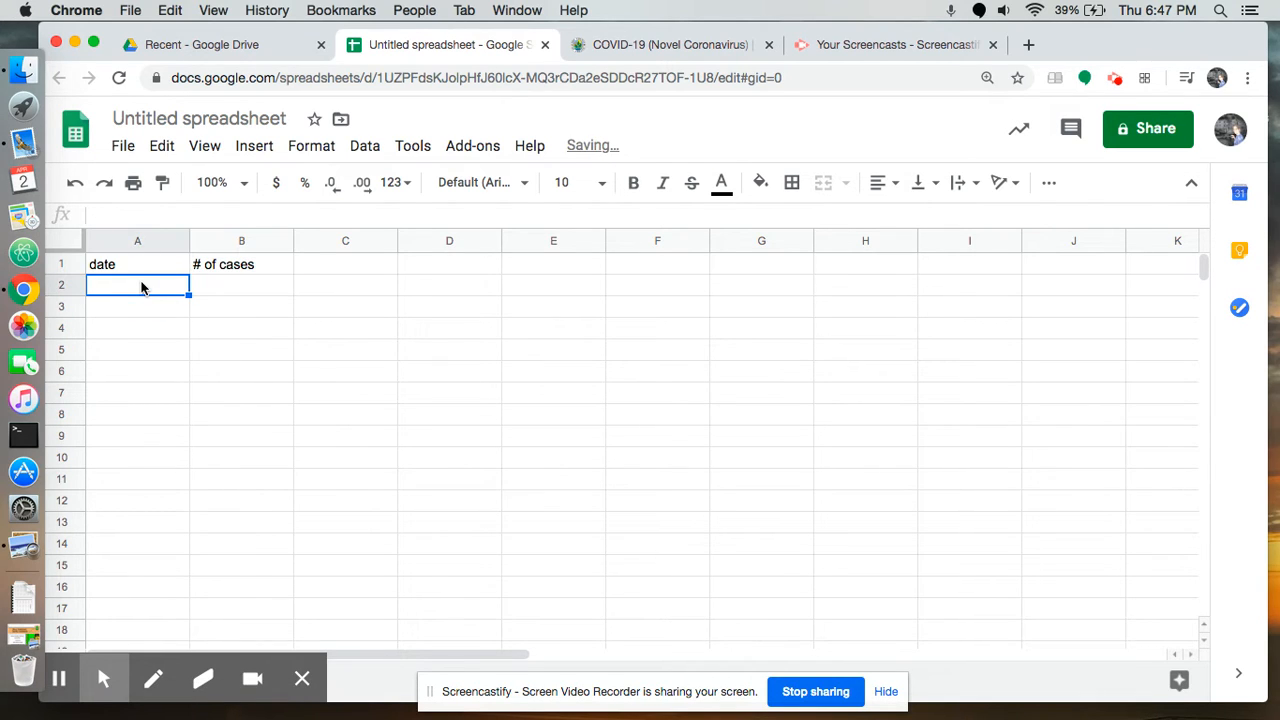
{"action": "type", "text": "March 22"}
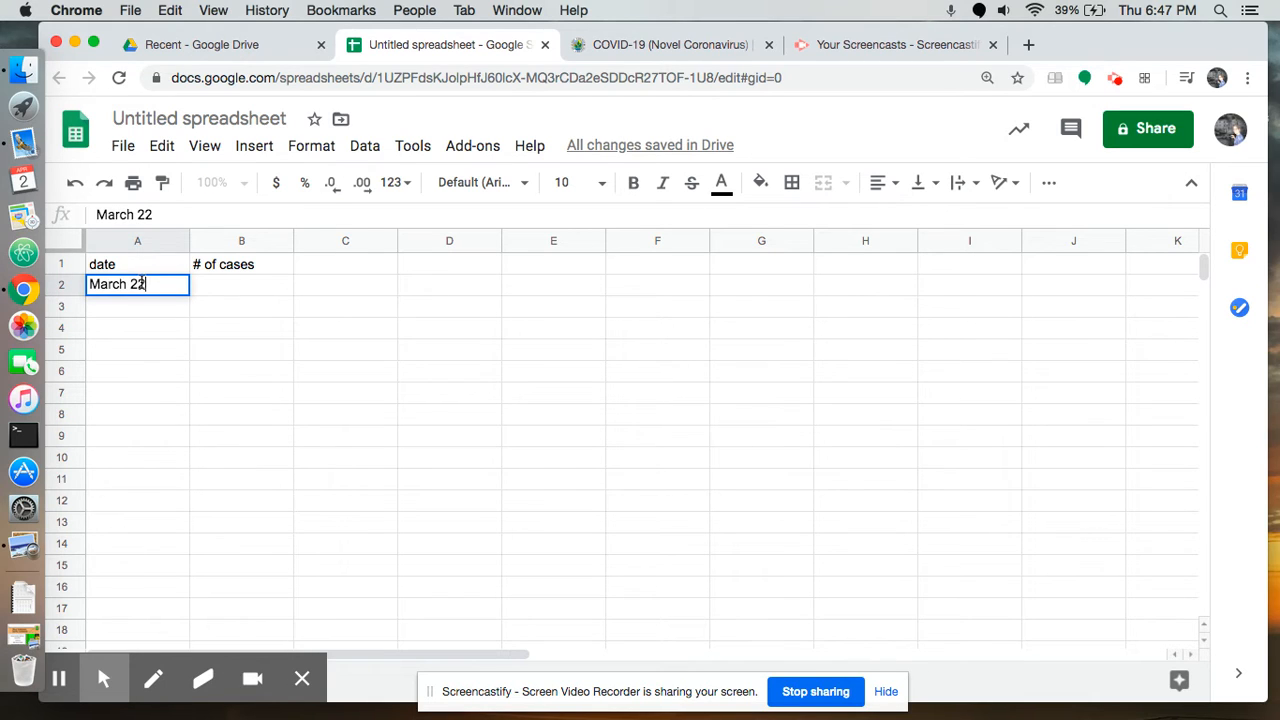
{"action": "left_click", "coordinate": [221, 287]}
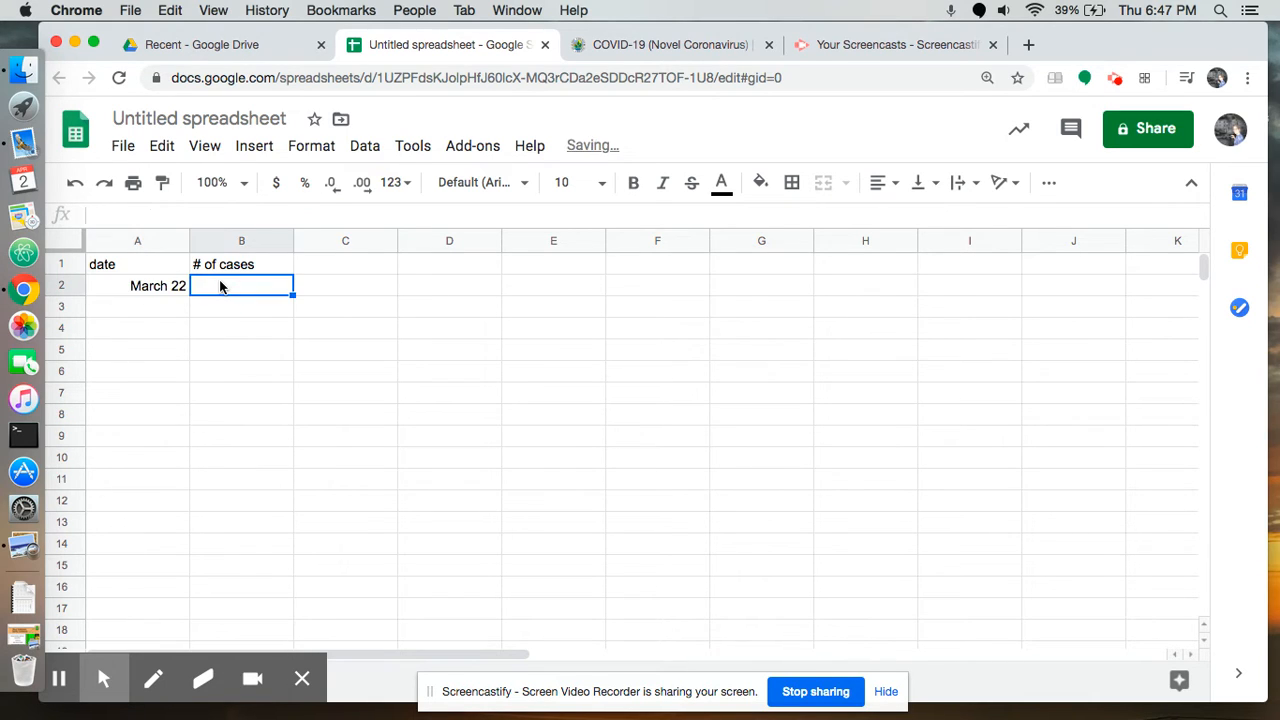
{"action": "type", "text": "7"}
{"action": "left_click", "coordinate": [171, 306]}
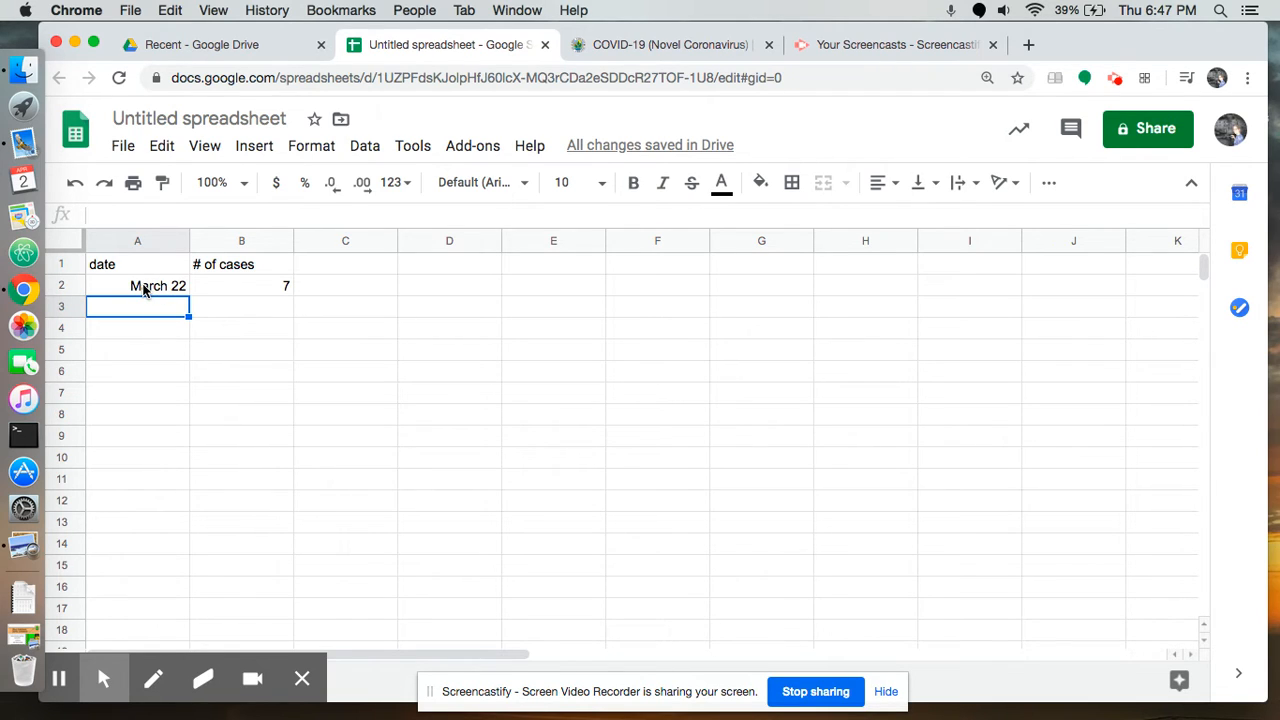
Extend the date series from March 22 in A2 down to April 4 in A15
{"action": "left_click", "coordinate": [143, 289]}
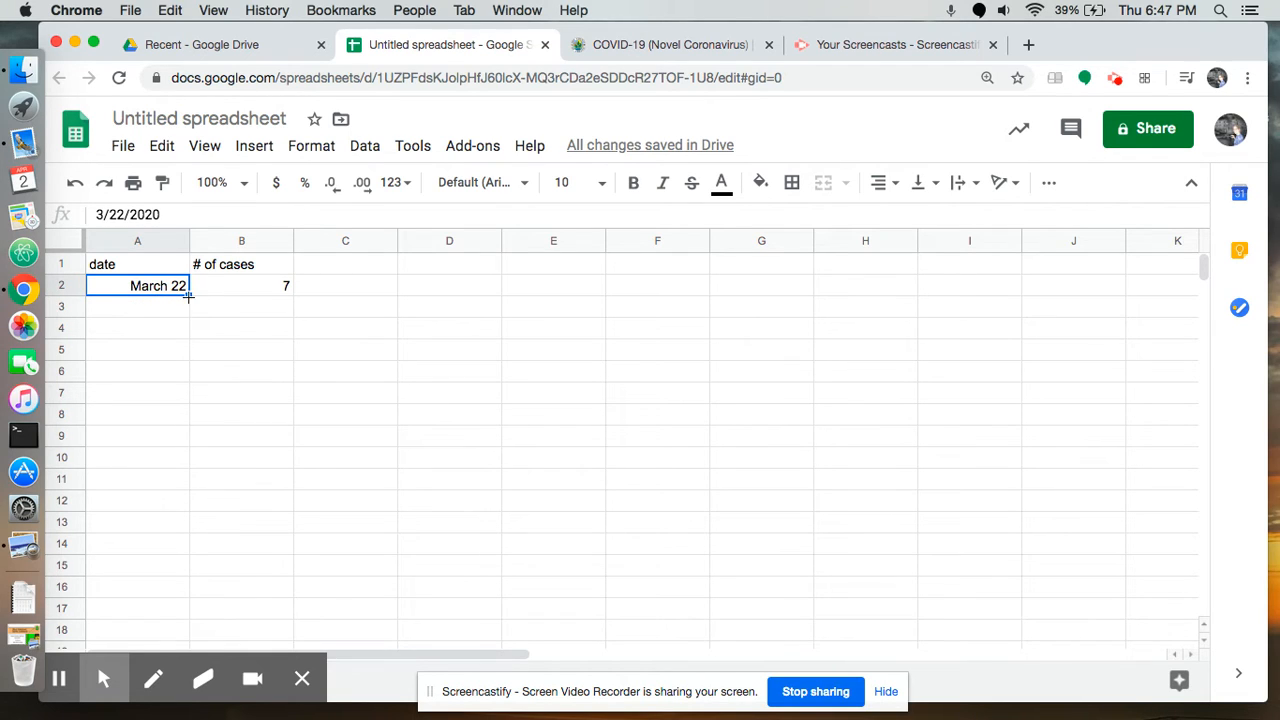
{"action": "left_click_drag", "start_coordinate": [188, 294], "coordinate": [190, 568]}
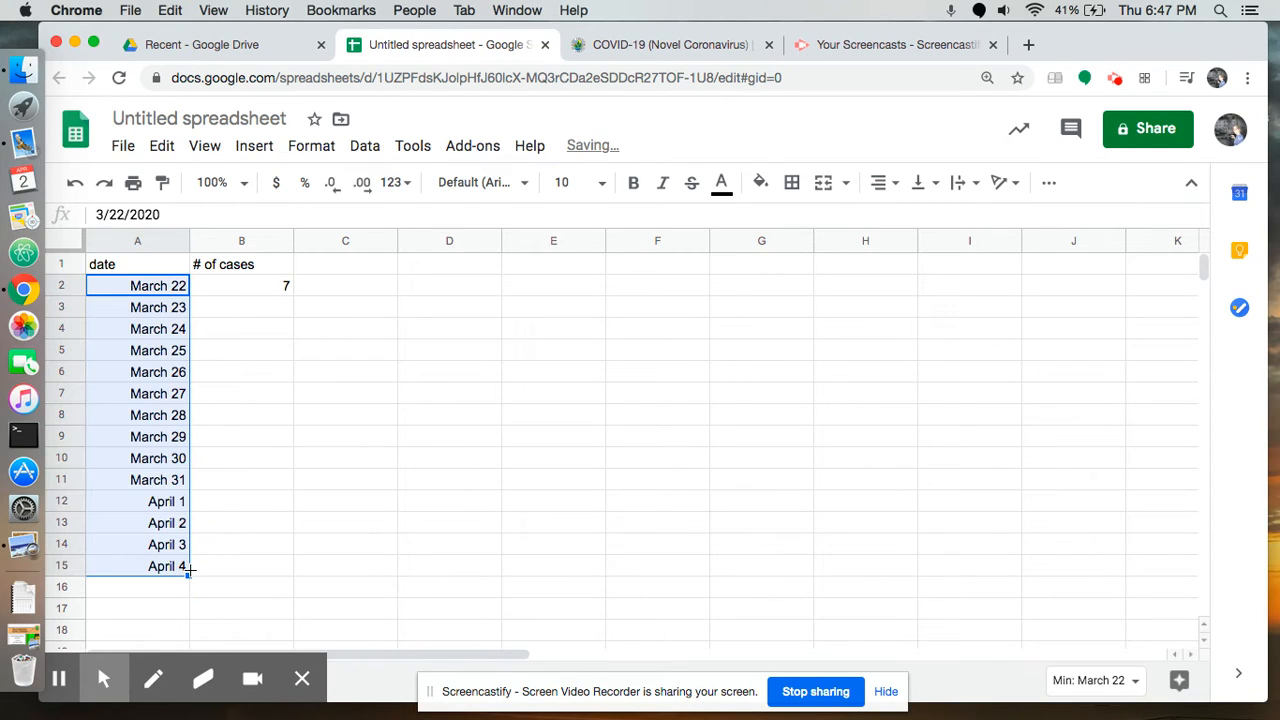
{"action": "left_click", "coordinate": [255, 543]}
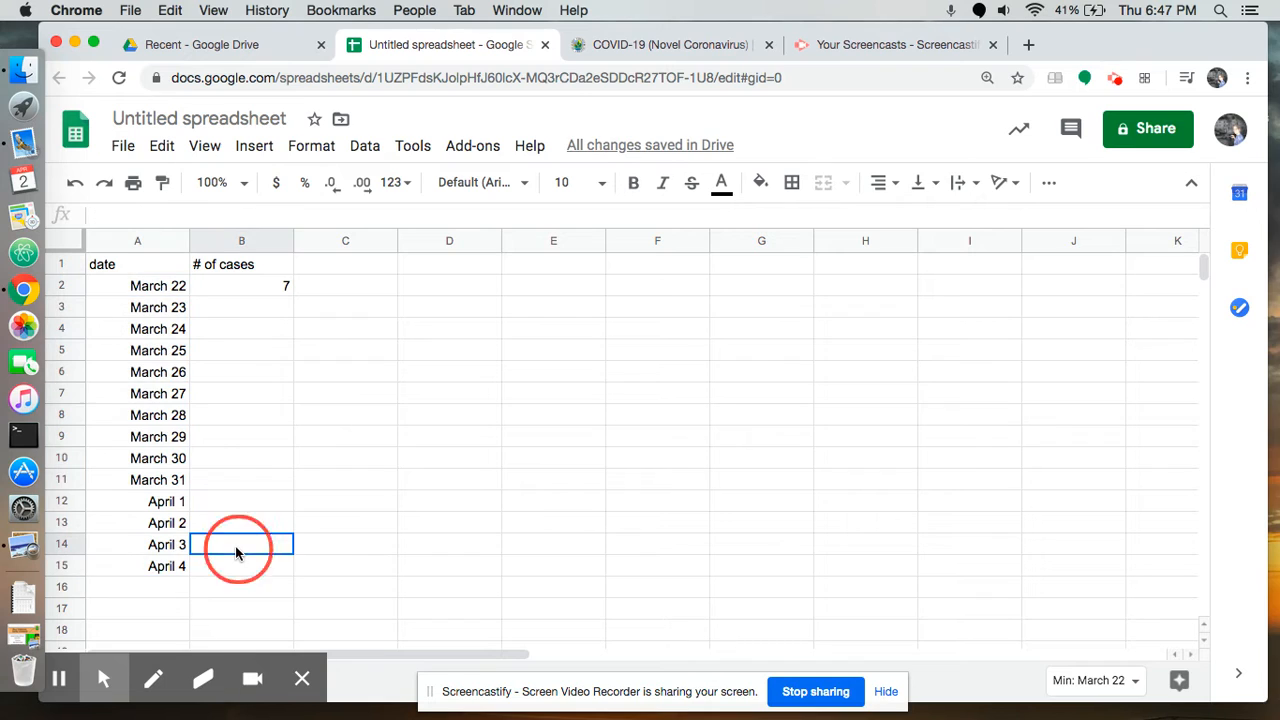
Enter the case counts 7, 12, 18, 19 and 27 for March 23 through March 27 in B3:B7
{"action": "left_click", "coordinate": [269, 310]}
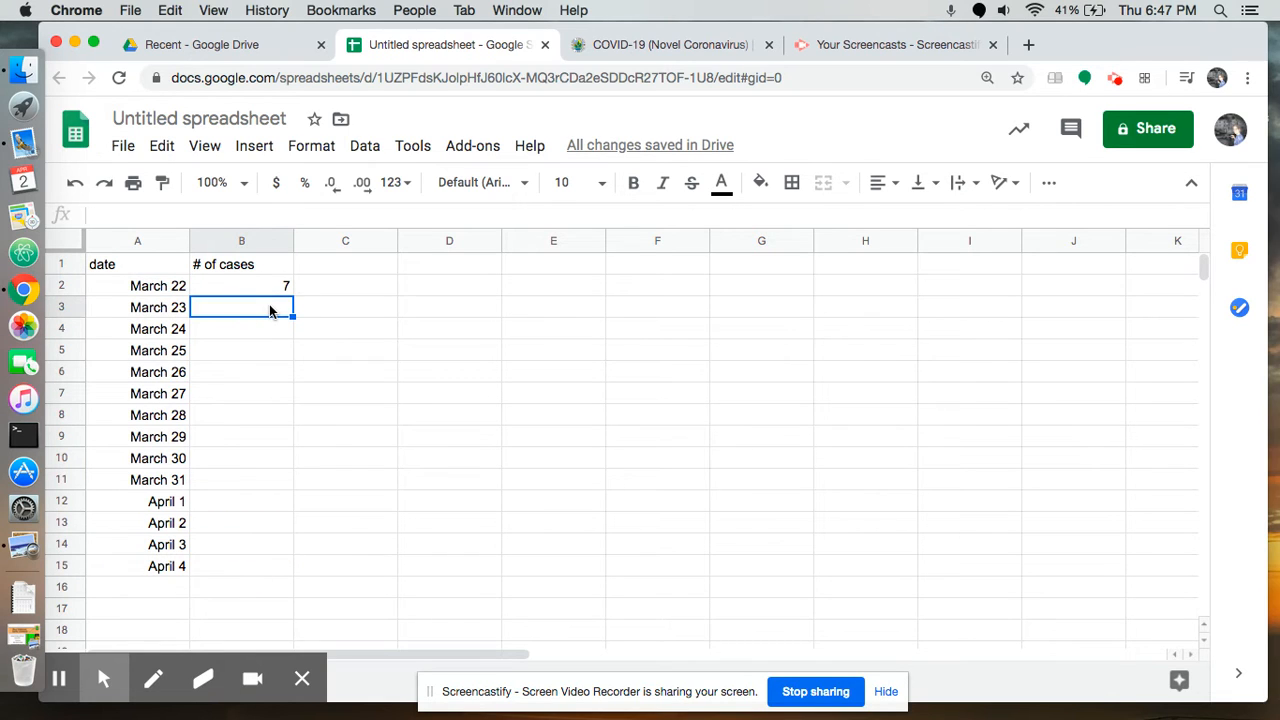
{"action": "type", "text": "7"}
{"action": "key", "text": "Return"}
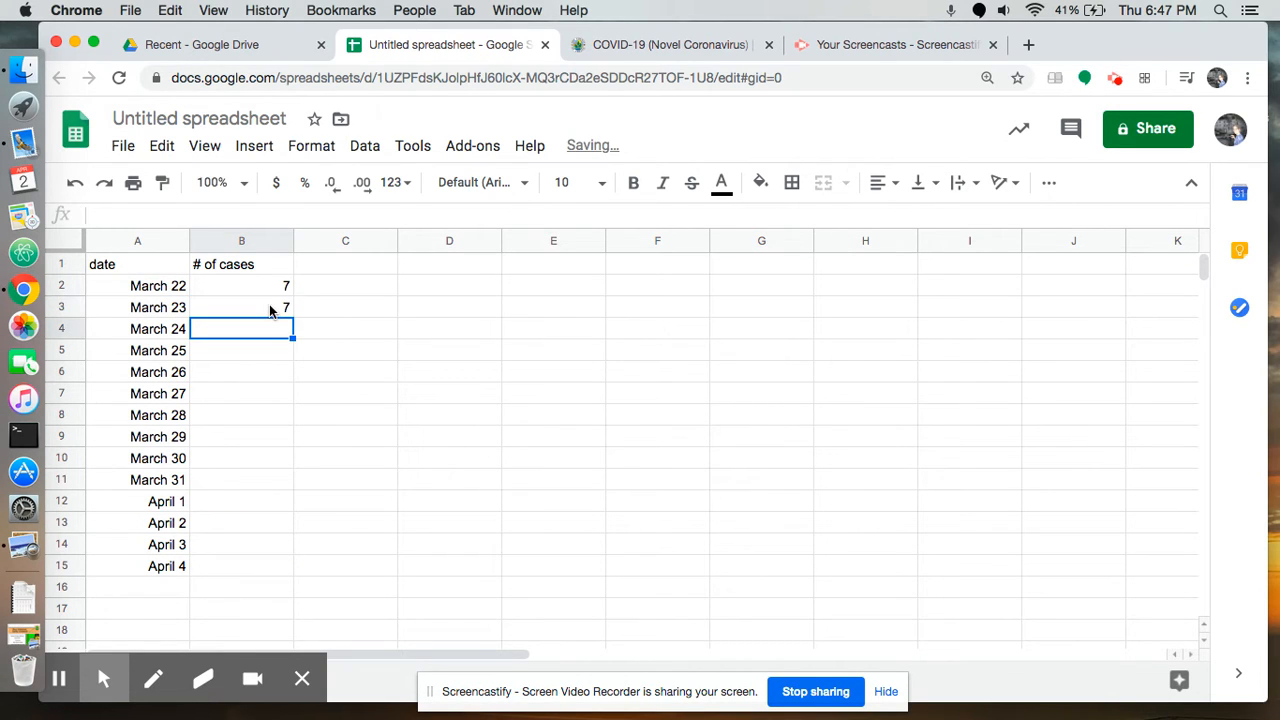
{"action": "type", "text": "12"}
{"action": "key", "text": "Return"}
{"action": "type", "text": "18"}
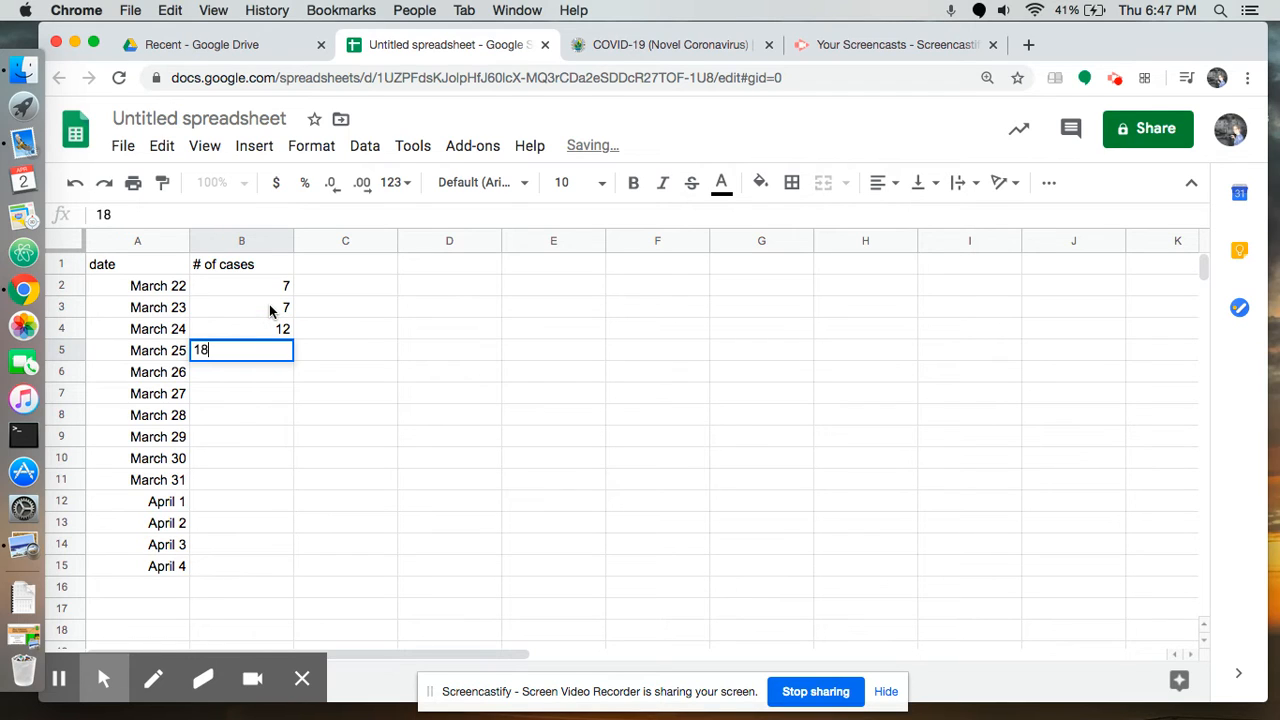
{"action": "key", "text": "Return"}
{"action": "type", "text": "19"}
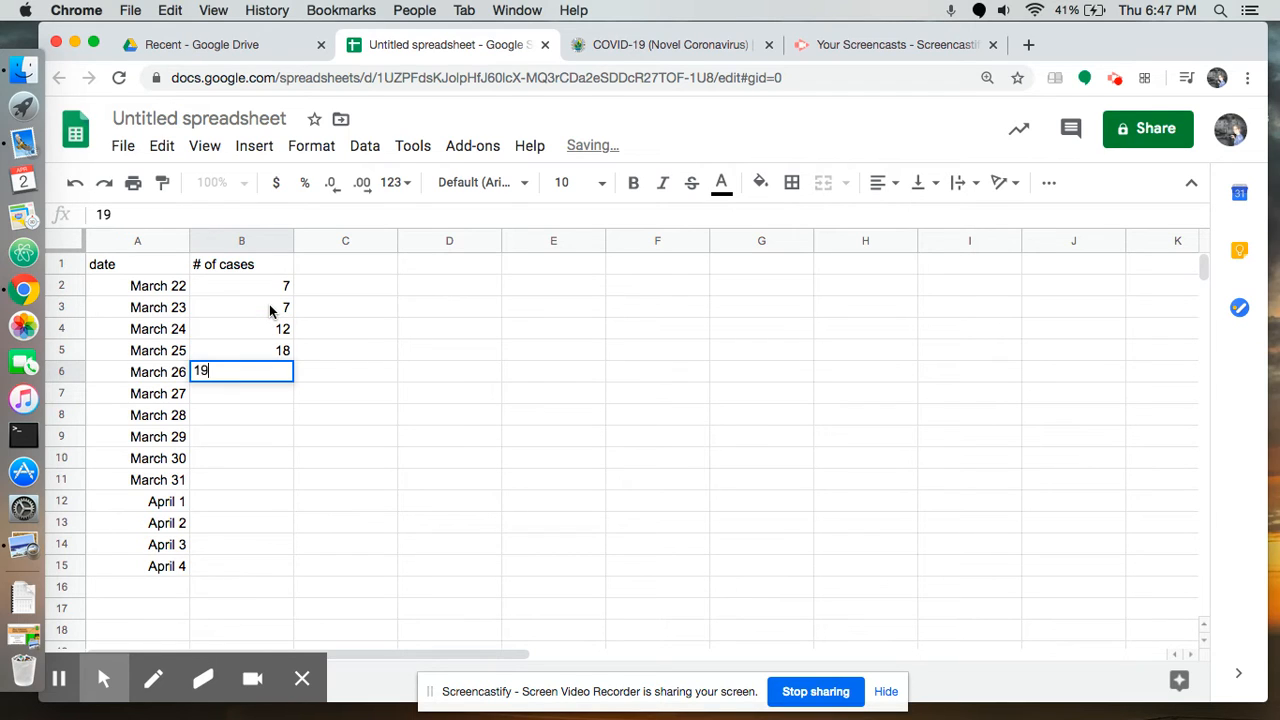
{"action": "key", "text": "Return"}
{"action": "type", "text": "27"}
{"action": "key", "text": "Return"}
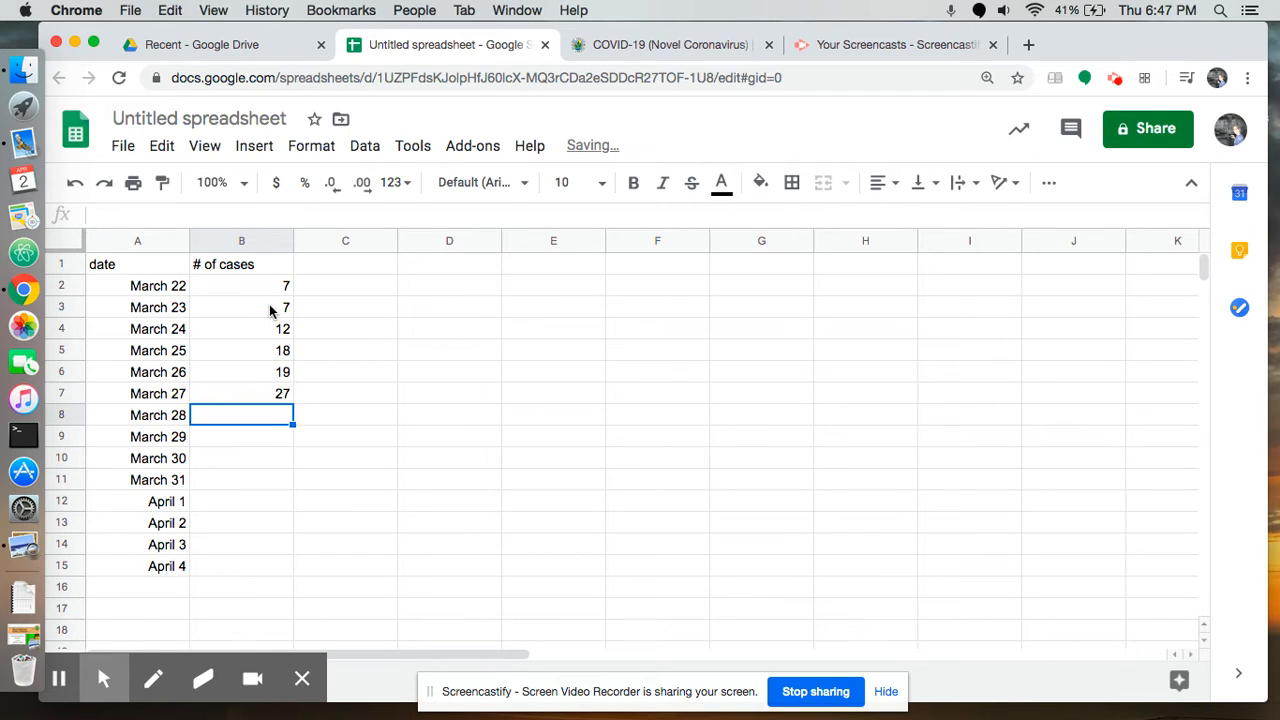
Enter the case counts 44, 49, 53, 68, 82 and 94 for March 28 through April 2 in B8:B13
{"action": "type", "text": "44"}
{"action": "key", "text": "Return"}
{"action": "type", "text": "49"}
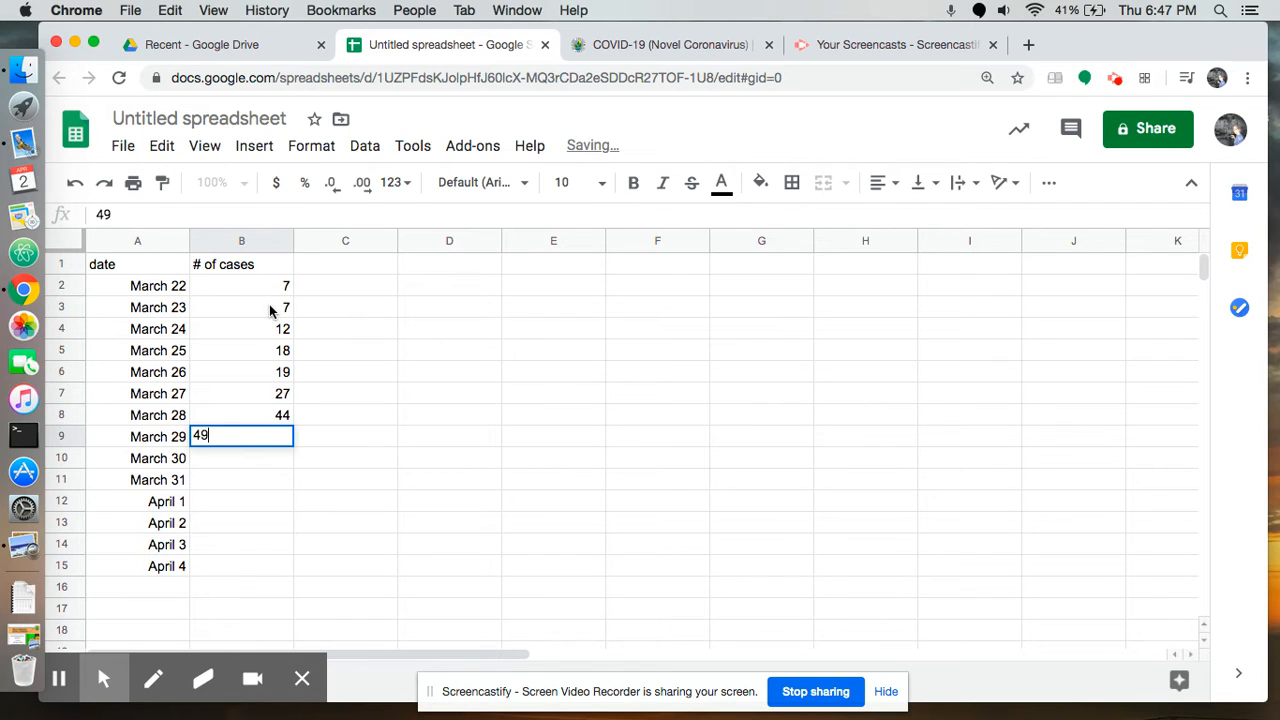
{"action": "key", "text": "Return"}
{"action": "type", "text": "53"}
{"action": "key", "text": "Return"}
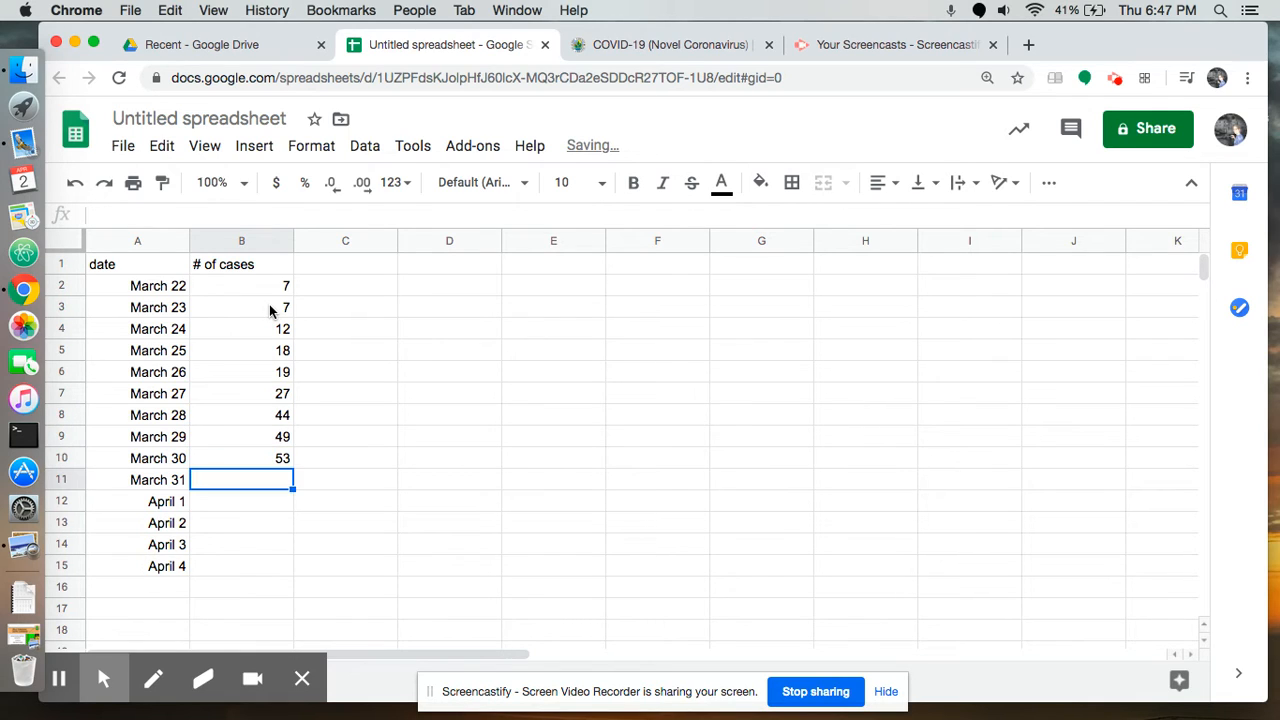
{"action": "type", "text": "68"}
{"action": "key", "text": "Return"}
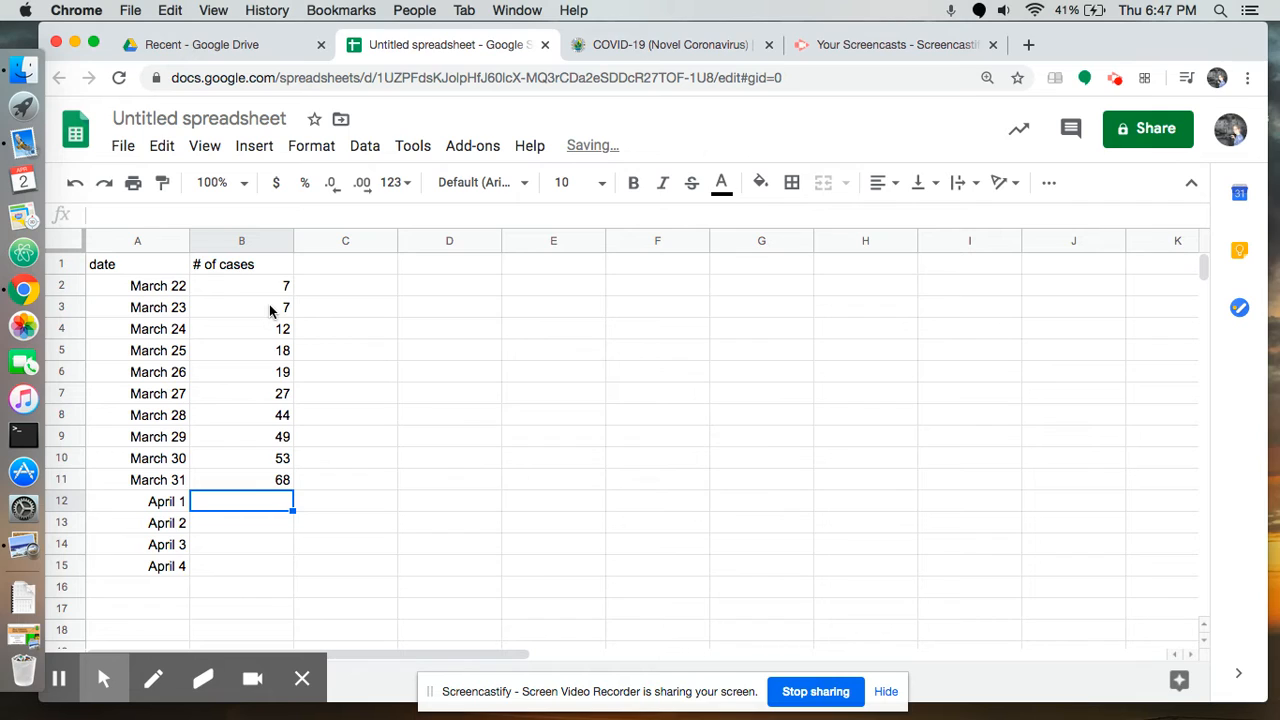
{"action": "type", "text": "82"}
{"action": "key", "text": "Return"}
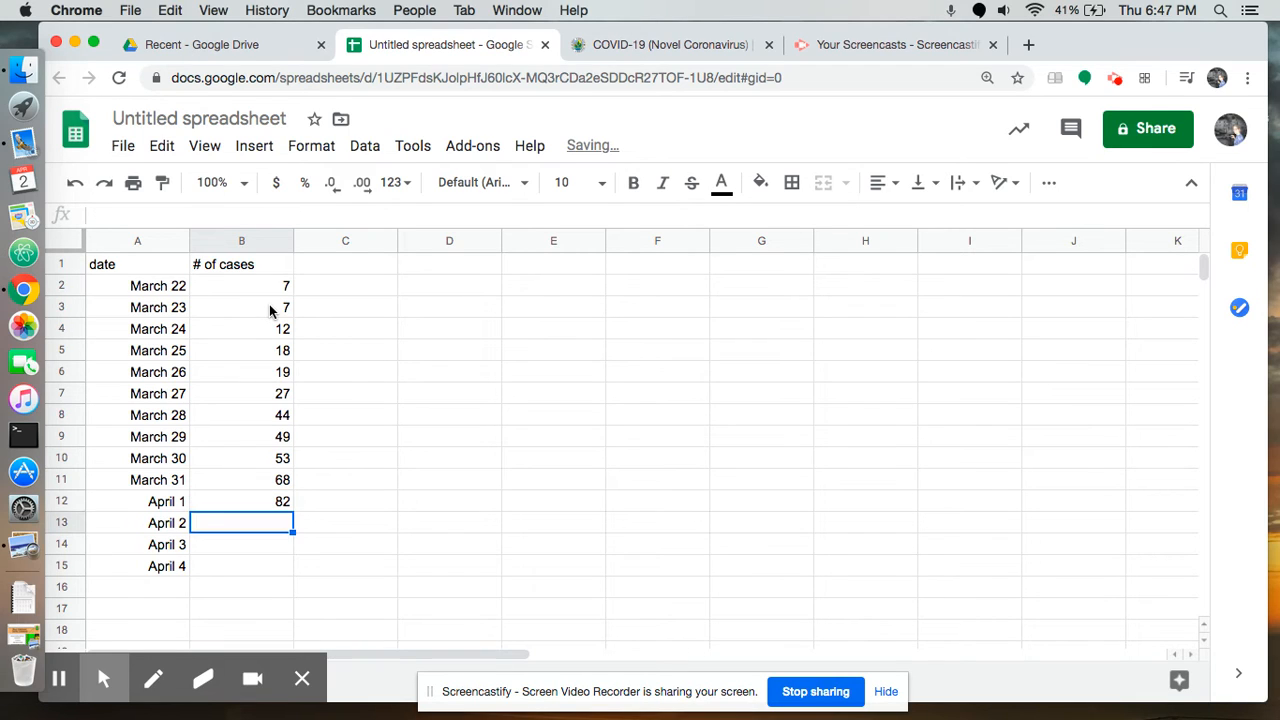
{"action": "type", "text": "94"}
{"action": "key", "text": "Return"}
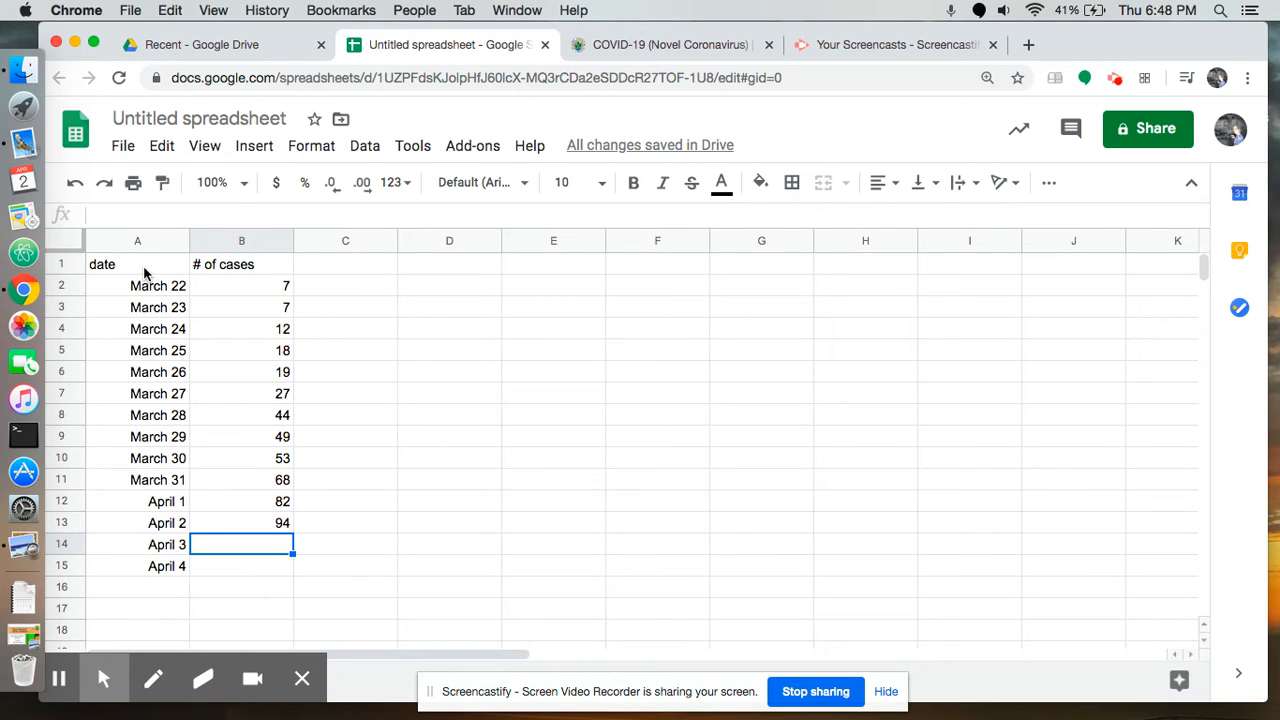
Insert a chart of the data in A1:B13 and change its type to a combo chart
{"action": "left_click_drag", "start_coordinate": [144, 272], "coordinate": [244, 520]}
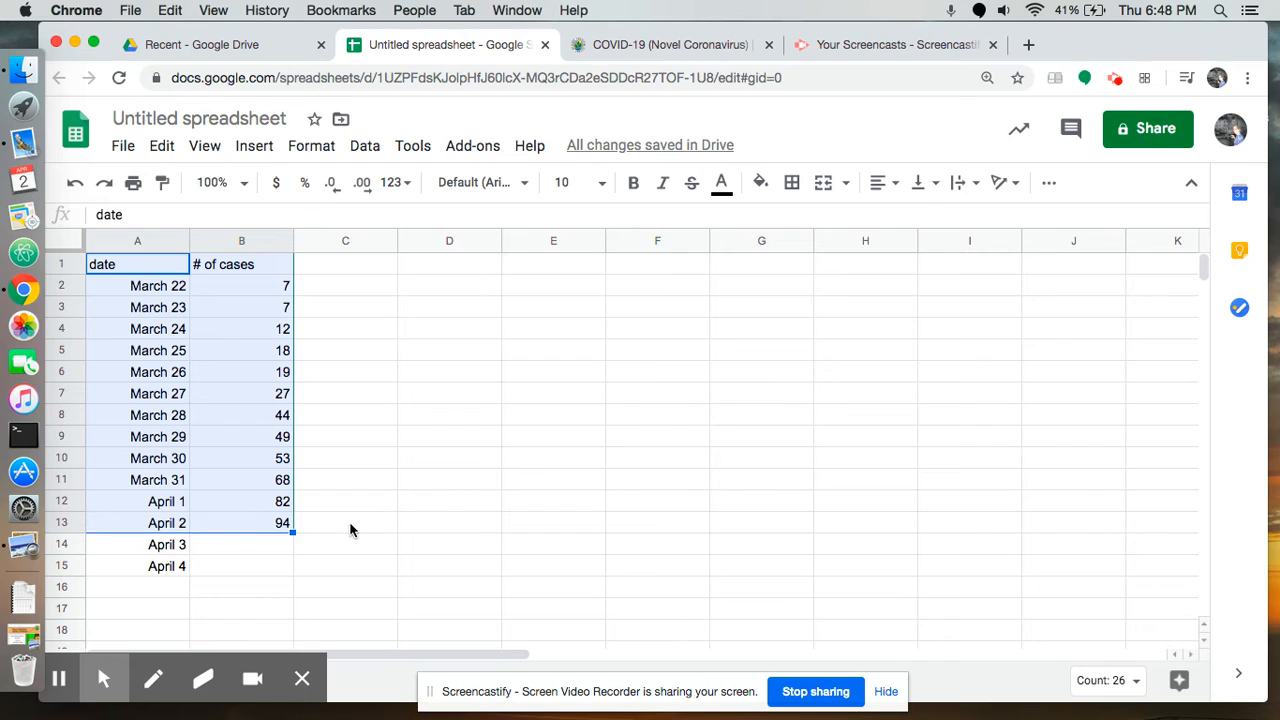
{"action": "left_click", "coordinate": [250, 148]}
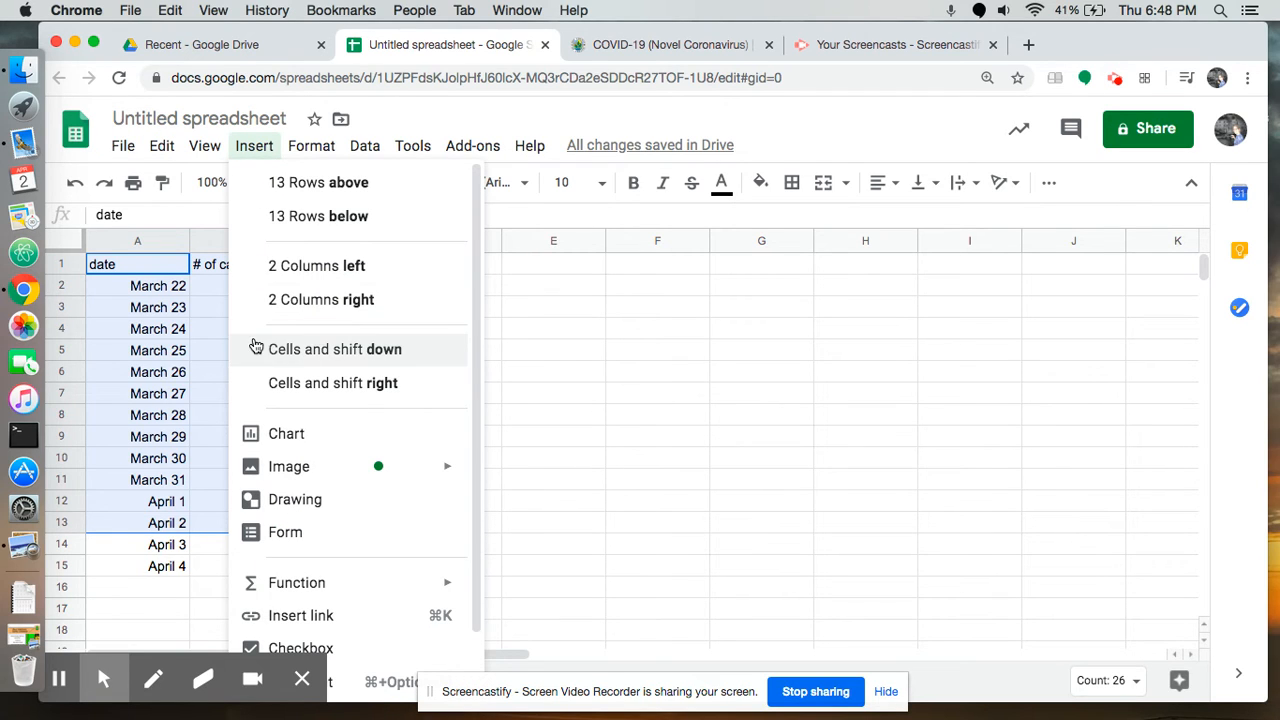
{"action": "left_click", "coordinate": [318, 439]}
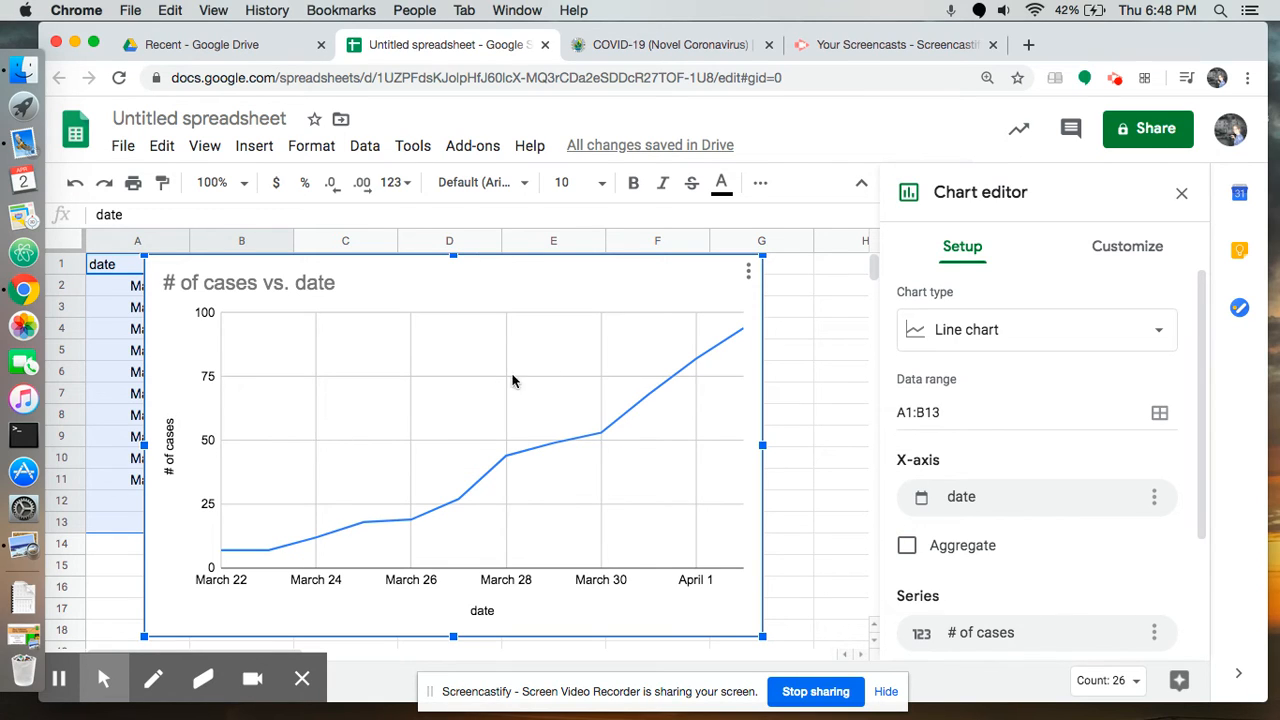
{"action": "left_click", "coordinate": [928, 329]}
{"action": "left_click", "coordinate": [957, 549]}
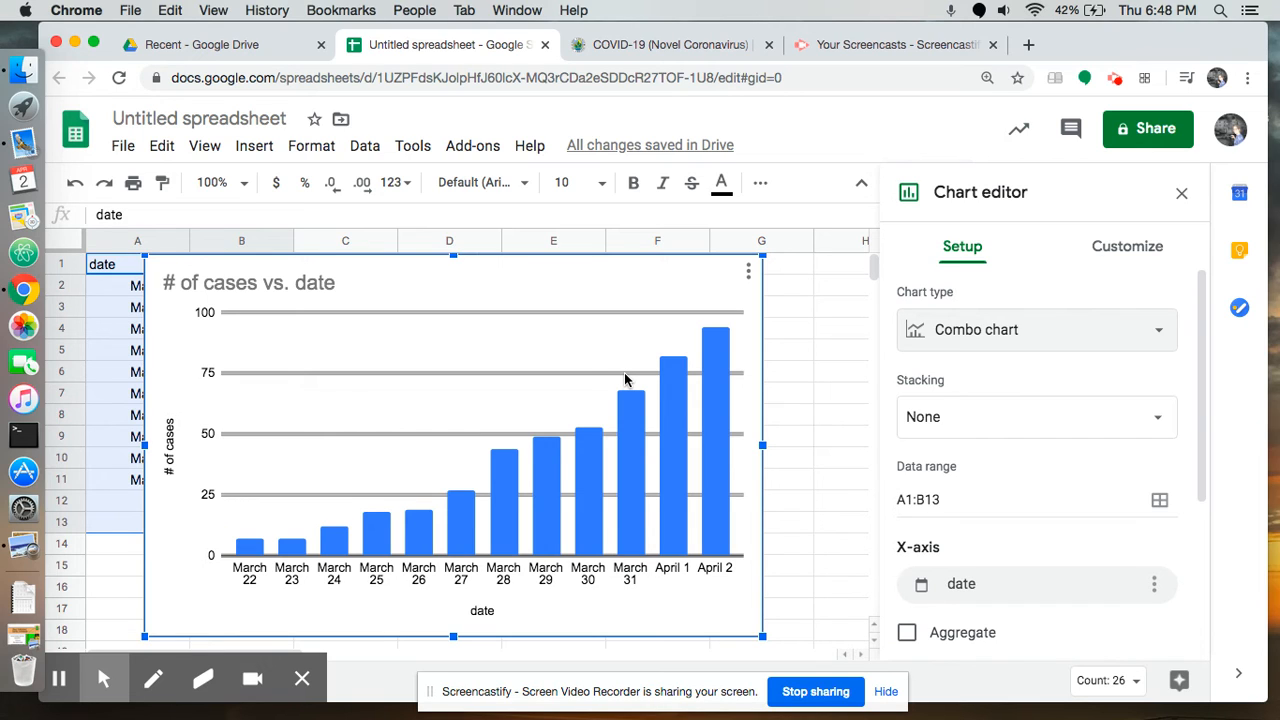
Change the chart title to "Fresno County Covid 19 Cases 2020"
{"action": "left_click", "coordinate": [1122, 256]}
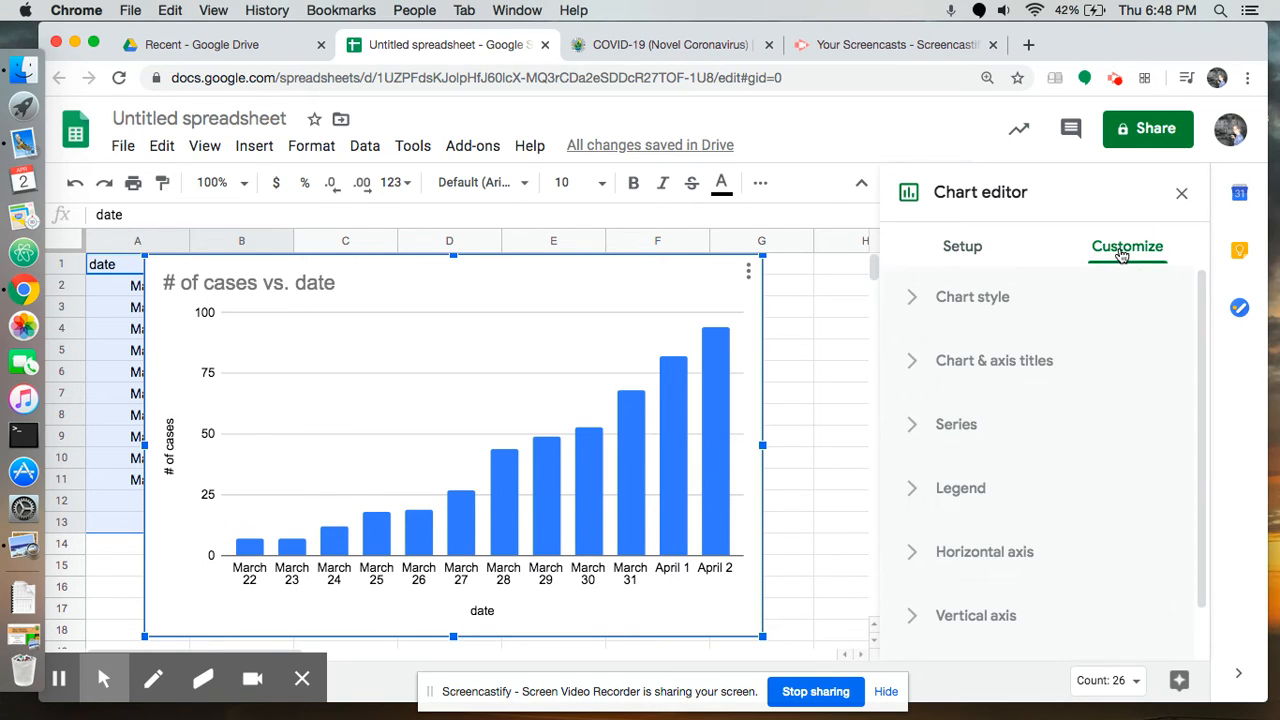
{"action": "left_click", "coordinate": [910, 368]}
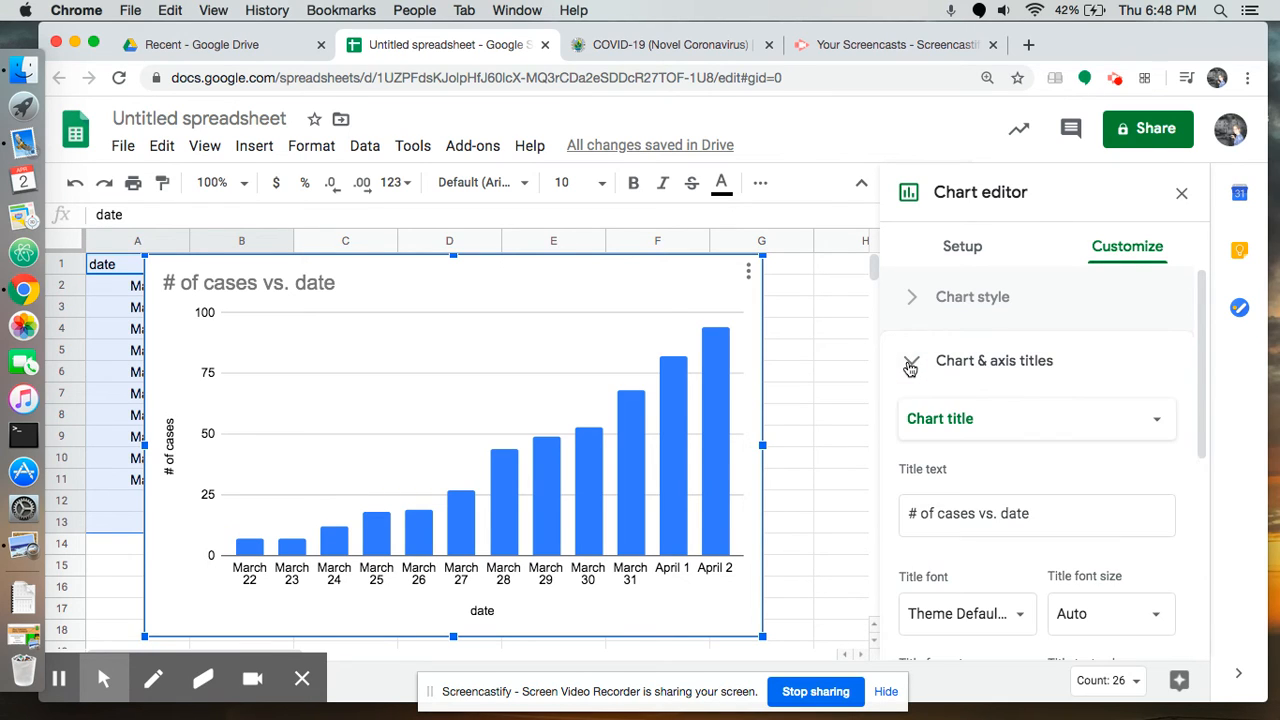
{"action": "left_click", "coordinate": [944, 516]}
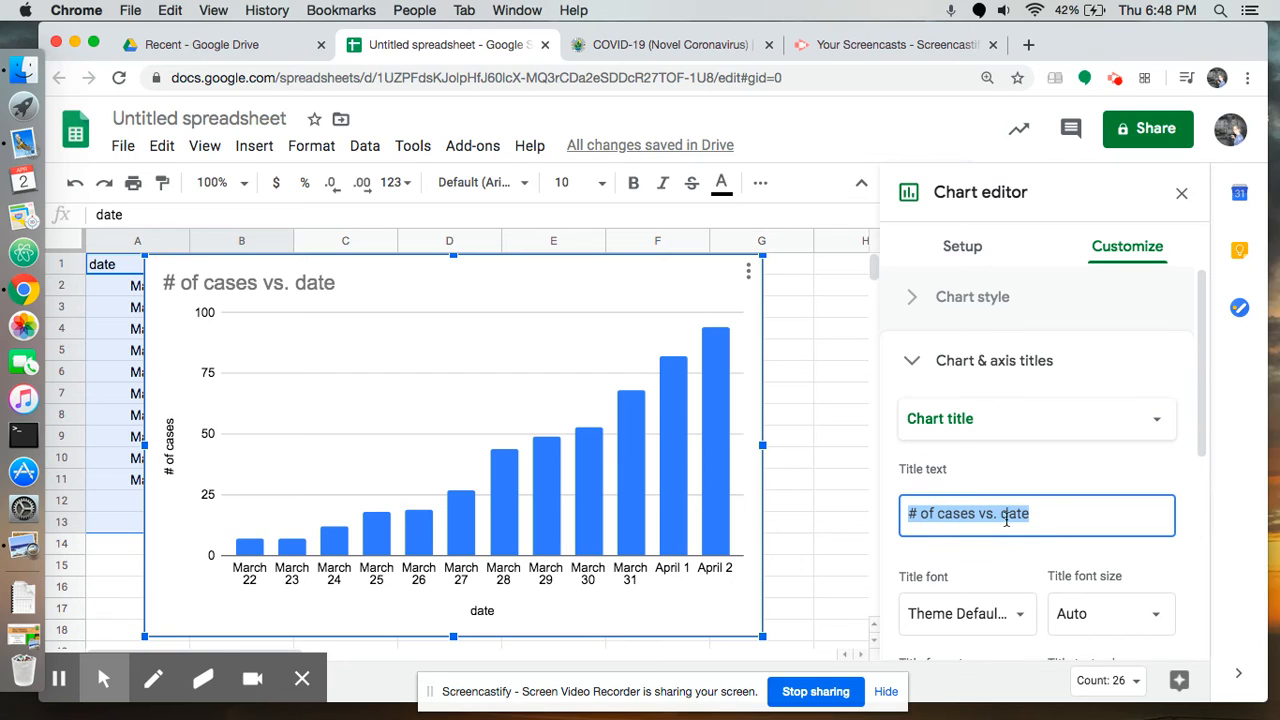
{"action": "type", "text": "FR"}
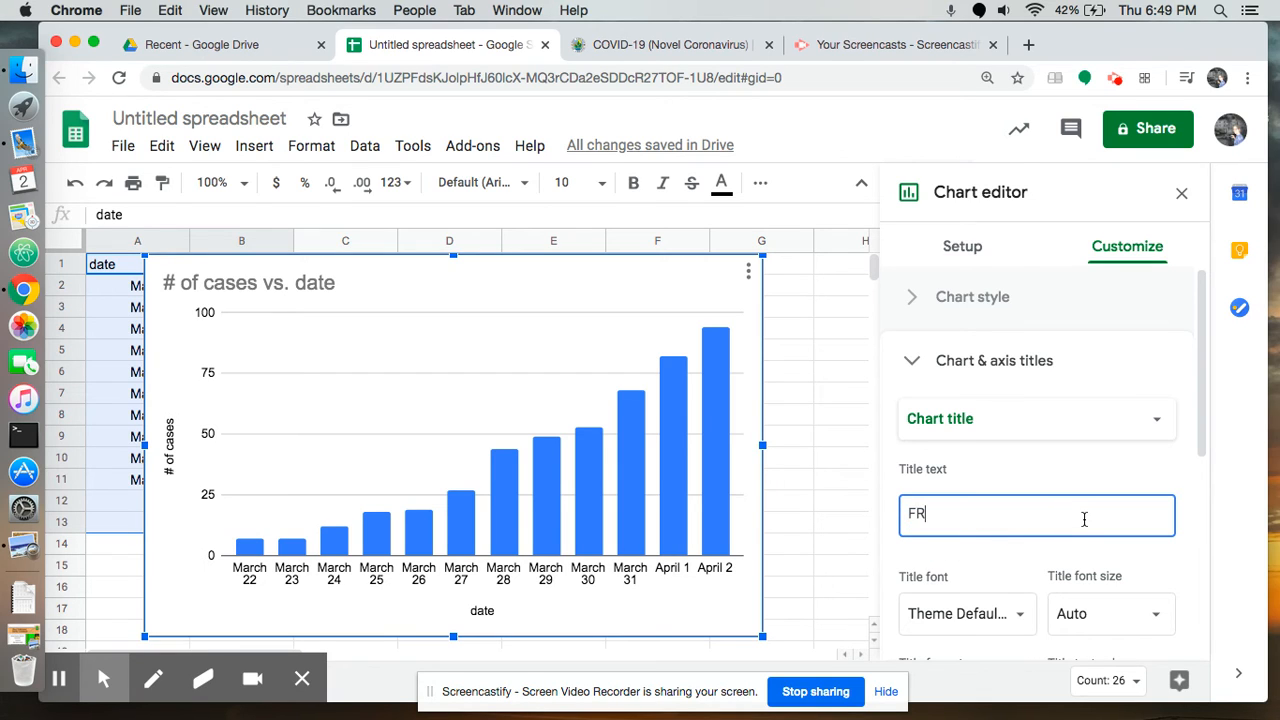
{"action": "type", "text": "esno County "}
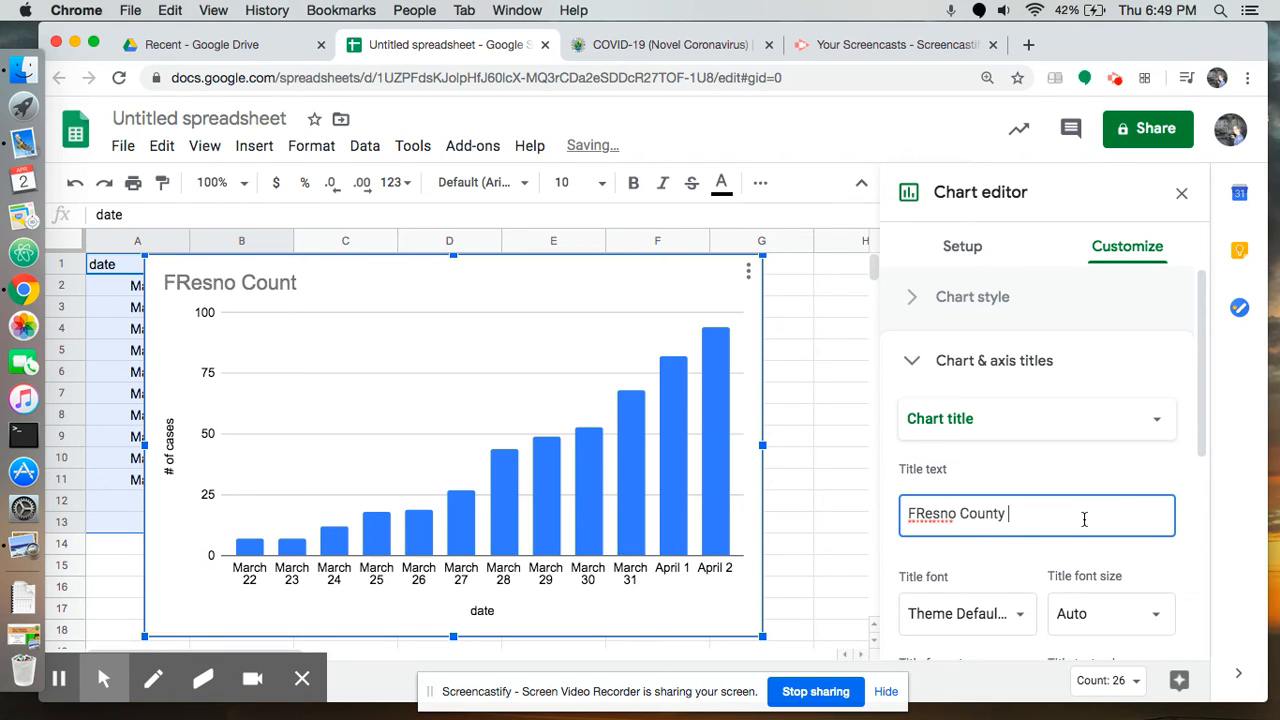
{"action": "type", "text": "Covid 19 Cas"}
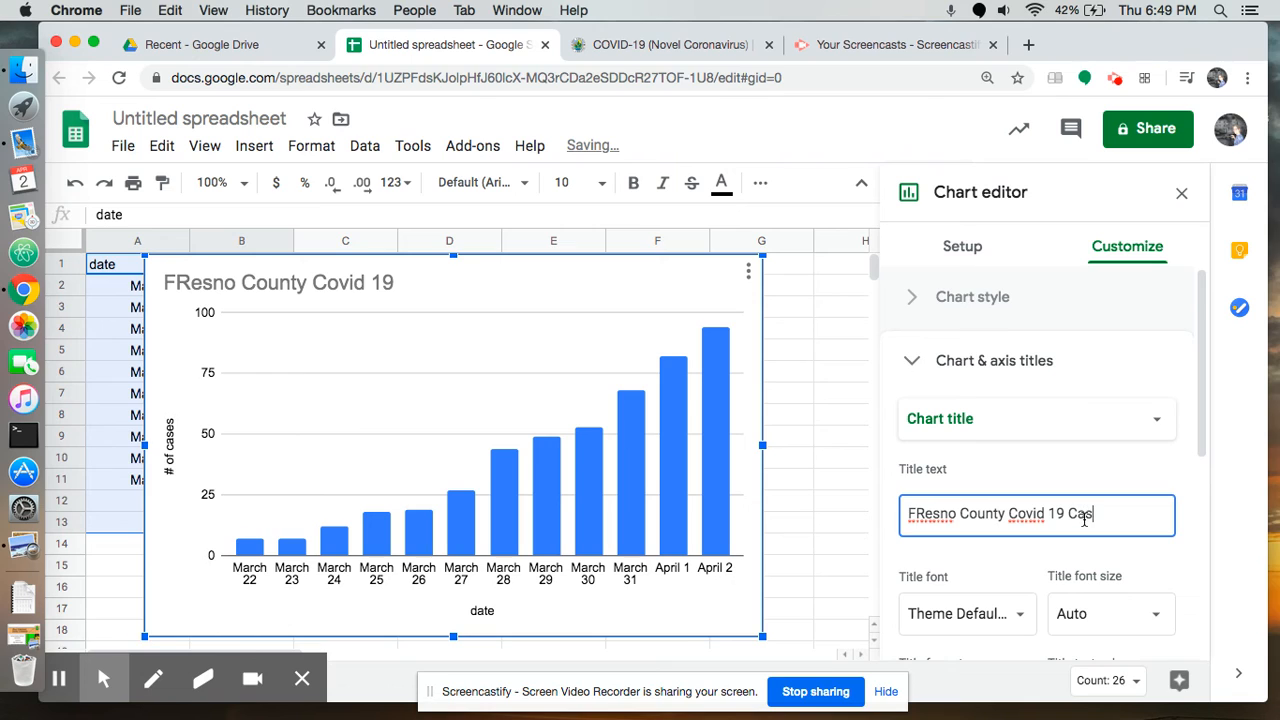
{"action": "type", "text": "es 2020"}
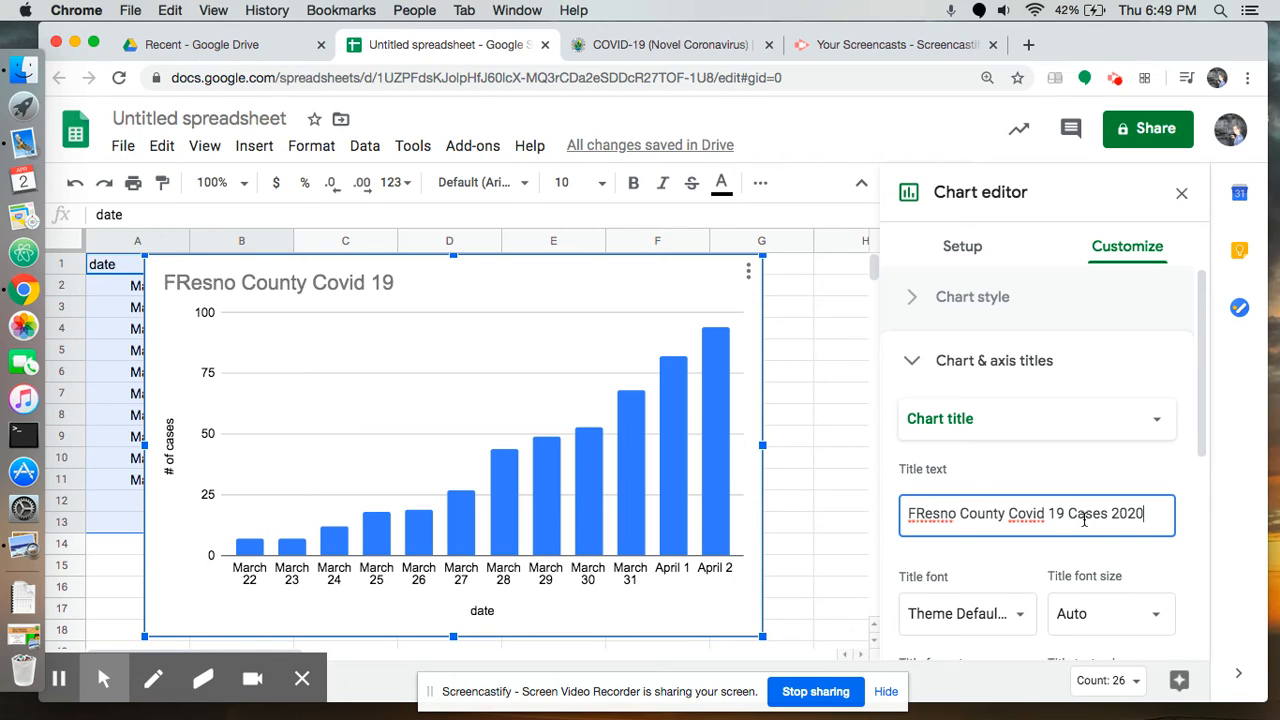
{"action": "left_click", "coordinate": [925, 517]}
{"action": "key", "text": "BackSpace"}
{"action": "type", "text": "r"}
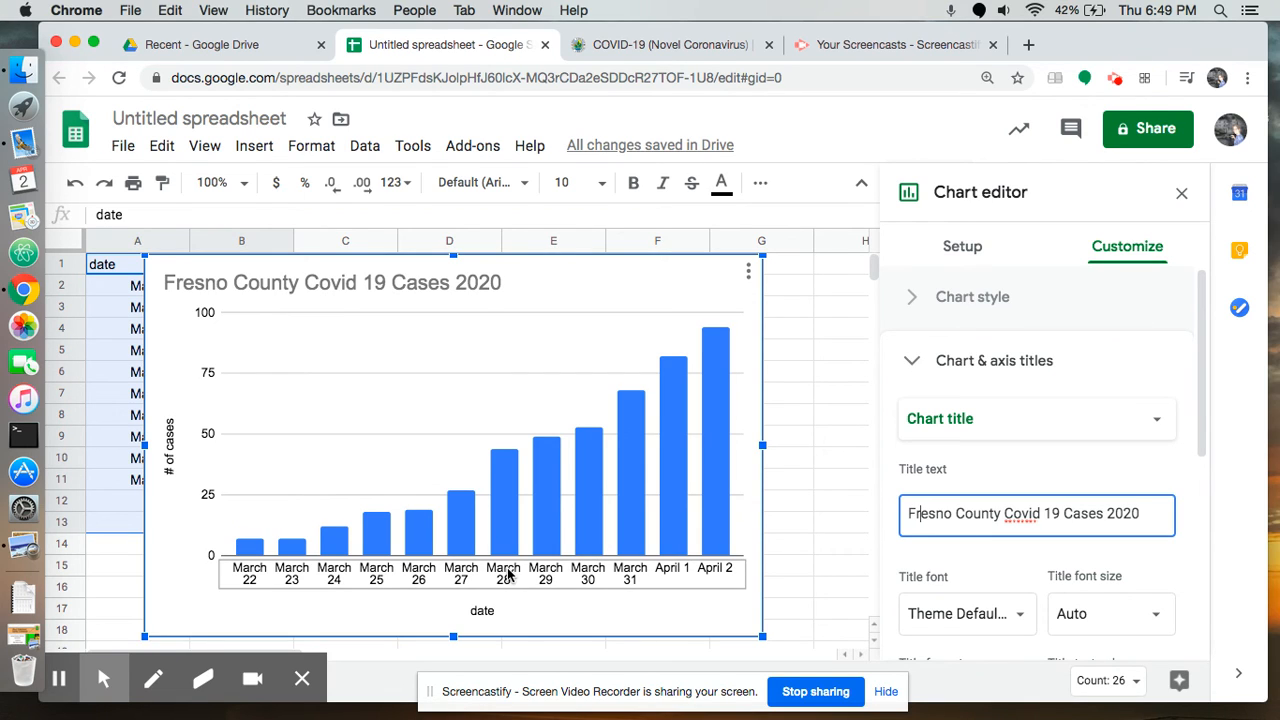
Slant the chart's horizontal axis labels at 60° and leave chart editing
{"action": "scroll", "coordinate": [968, 549], "scroll_direction": "down", "scroll_amount": 5}
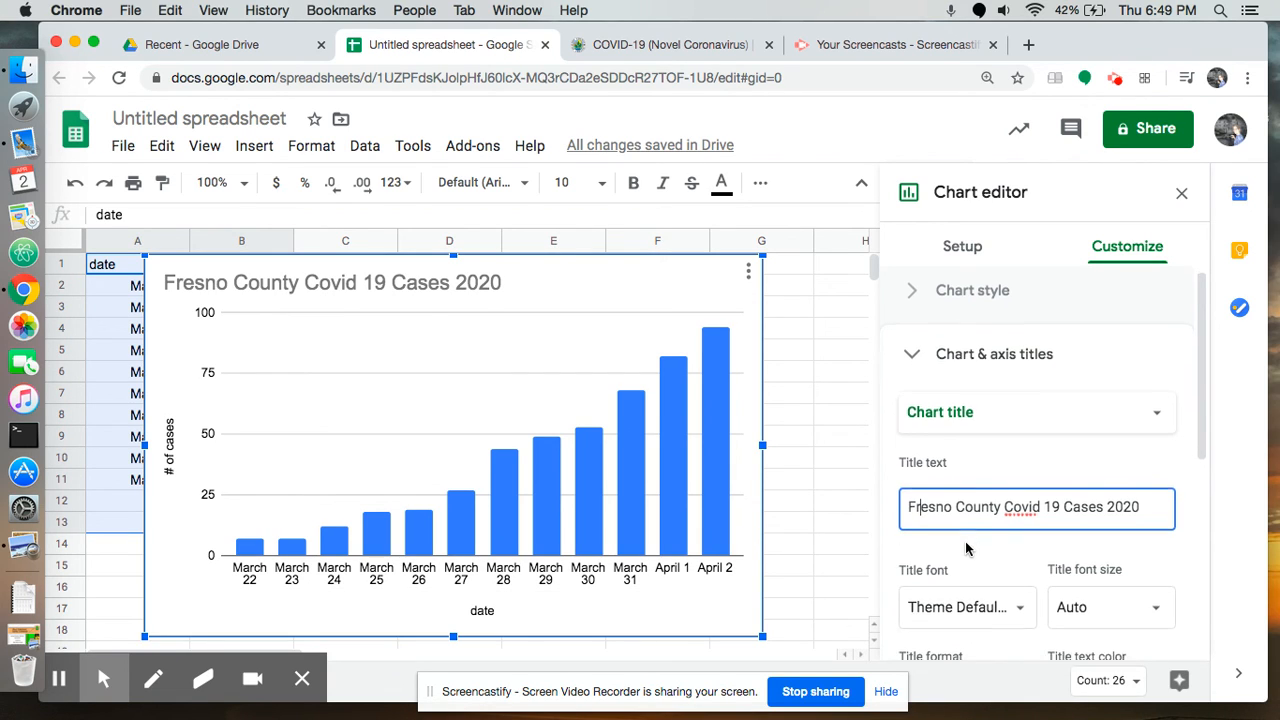
{"action": "scroll", "coordinate": [968, 549], "scroll_direction": "down", "scroll_amount": 3}
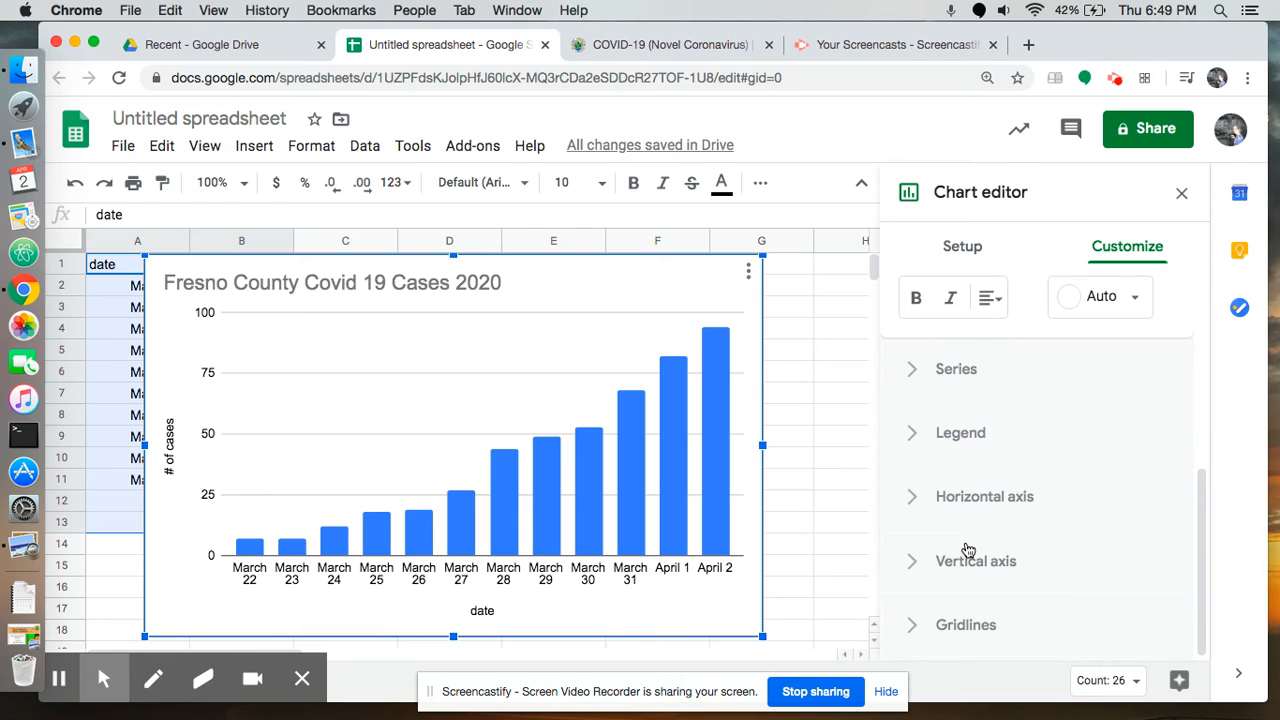
{"action": "left_click", "coordinate": [915, 503]}
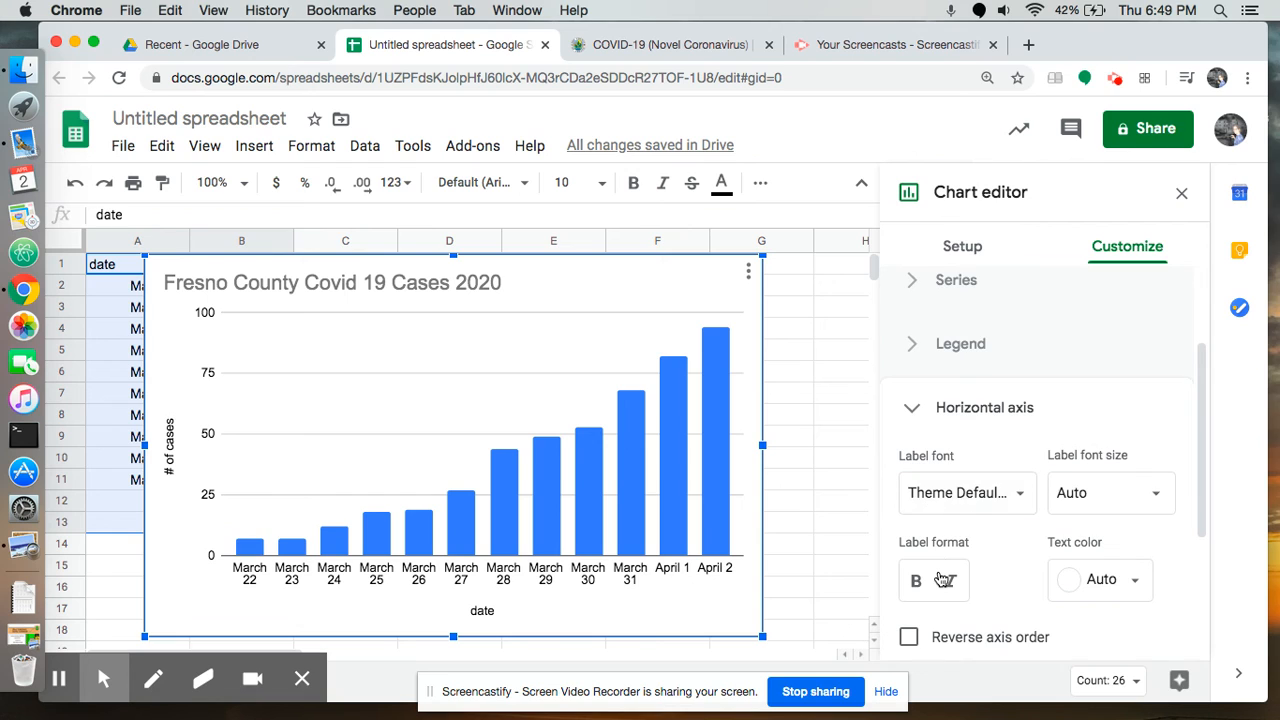
{"action": "scroll", "coordinate": [940, 580], "scroll_direction": "down", "scroll_amount": 2}
{"action": "scroll", "coordinate": [940, 580], "scroll_direction": "down", "scroll_amount": 2}
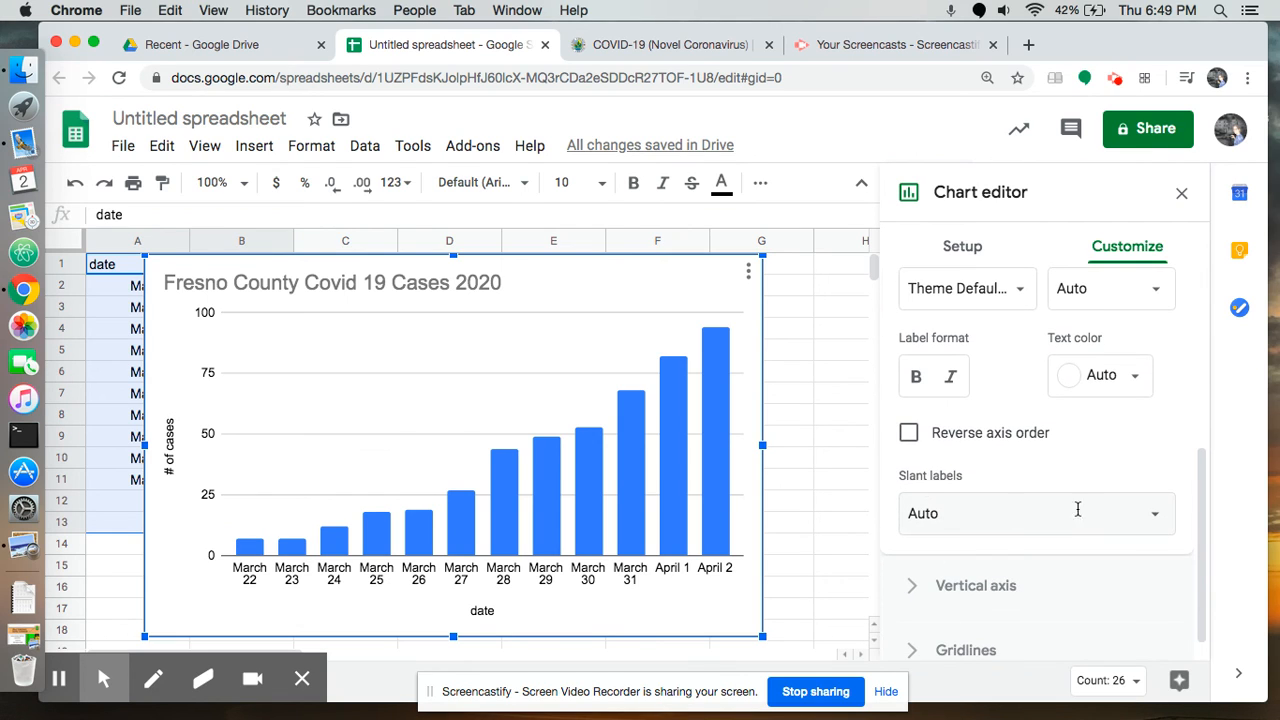
{"action": "left_click", "coordinate": [1147, 513]}
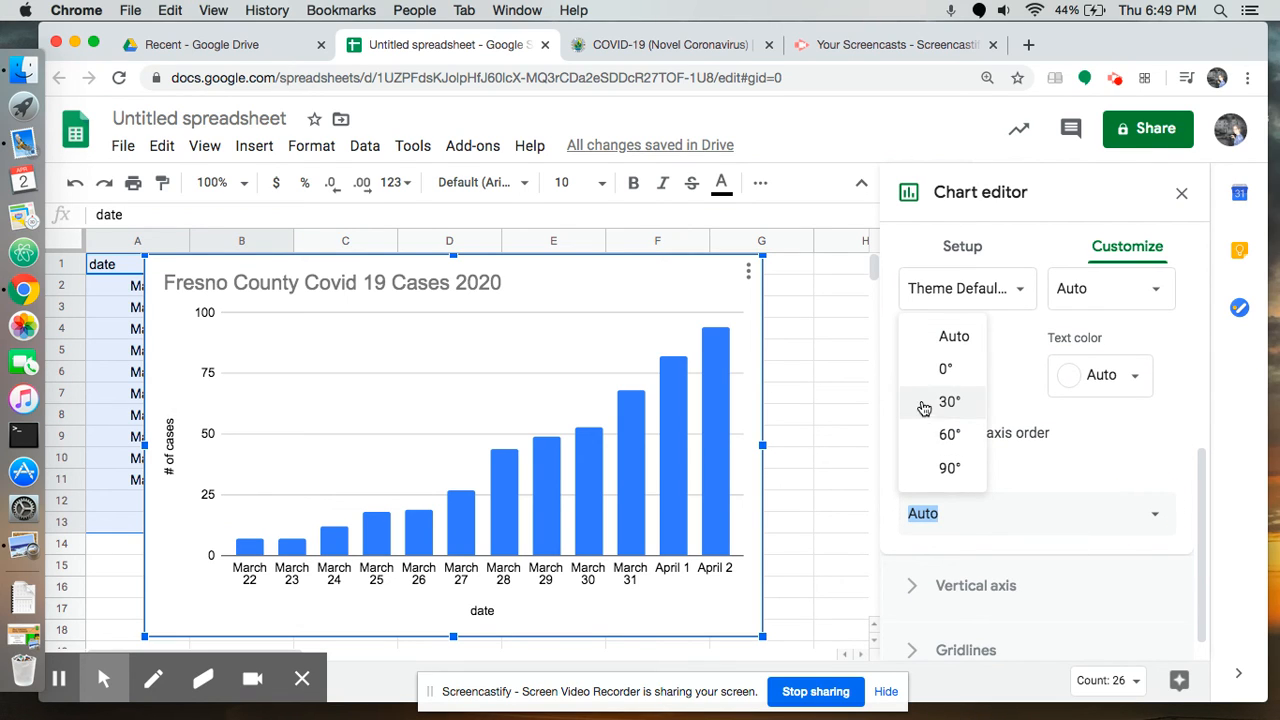
{"action": "left_click", "coordinate": [931, 436]}
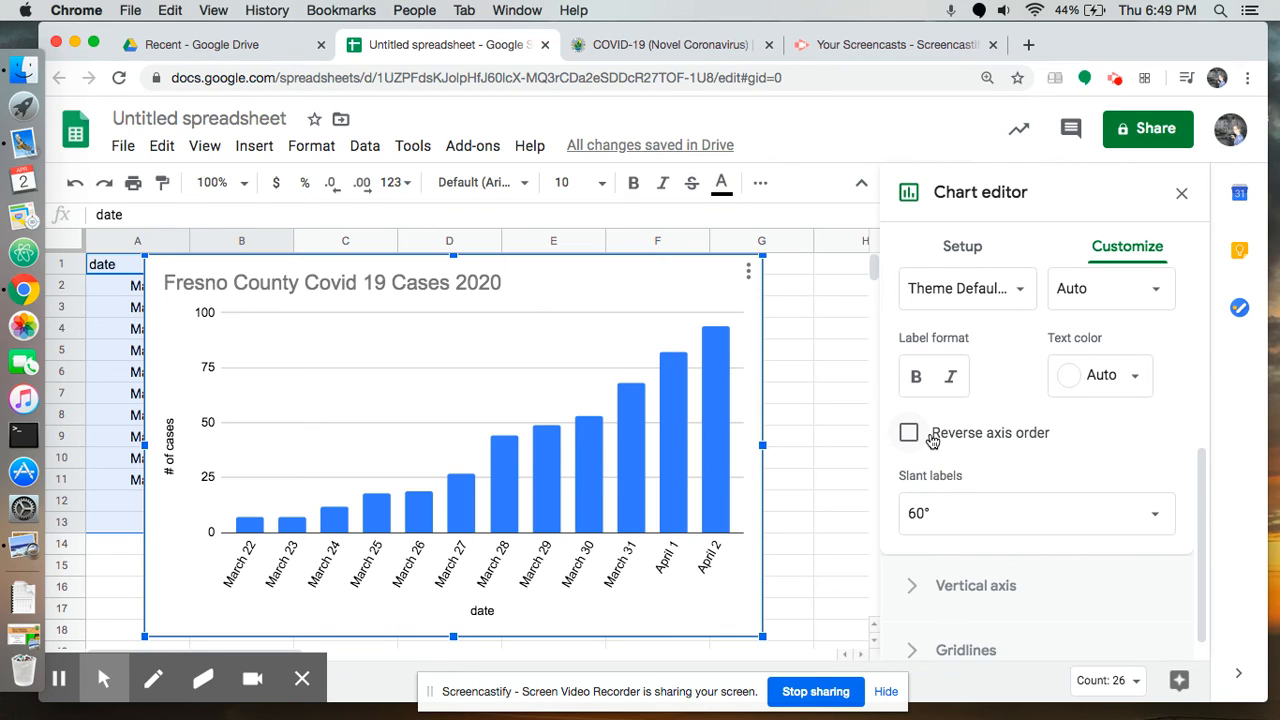
{"action": "left_click", "coordinate": [746, 283]}
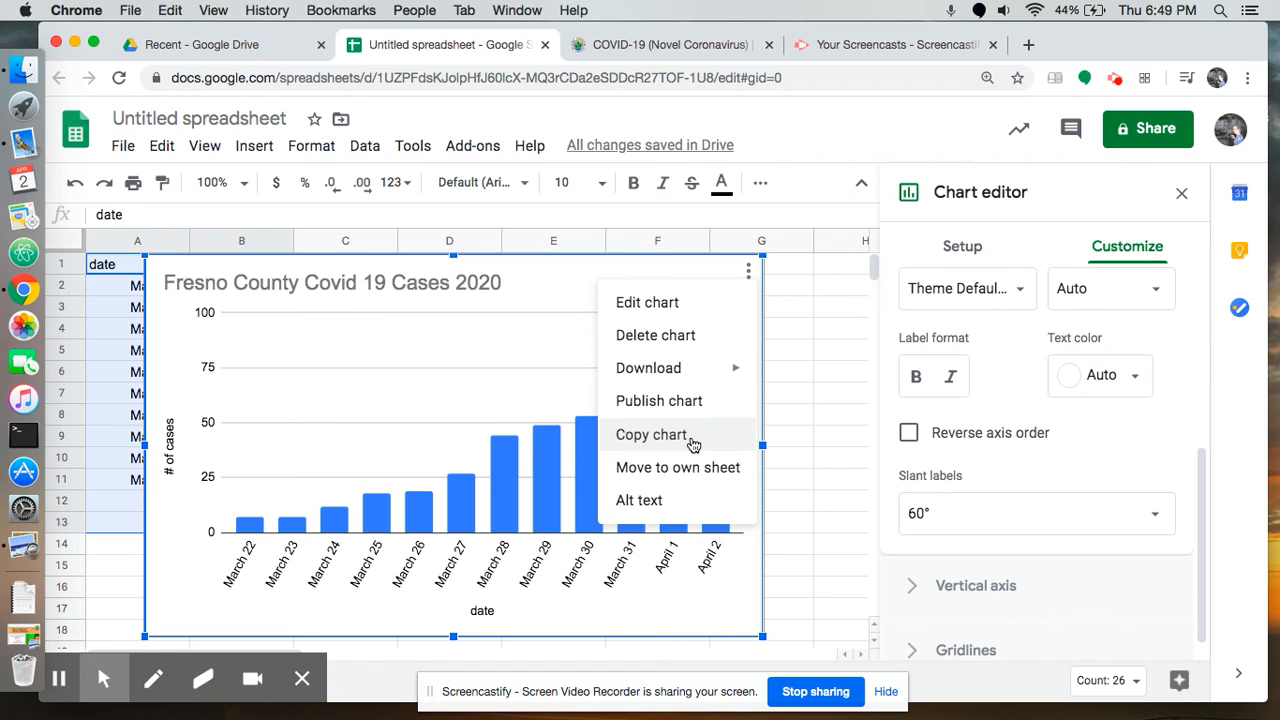
{"action": "left_click", "coordinate": [805, 358]}
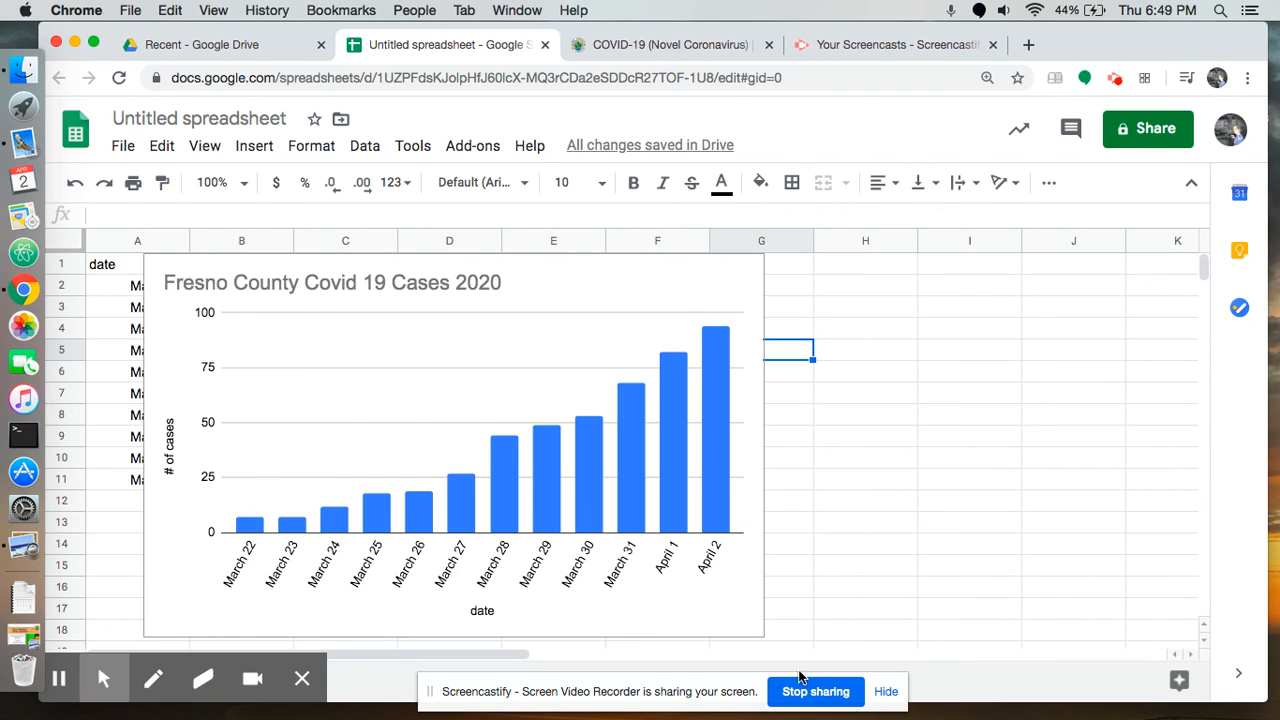